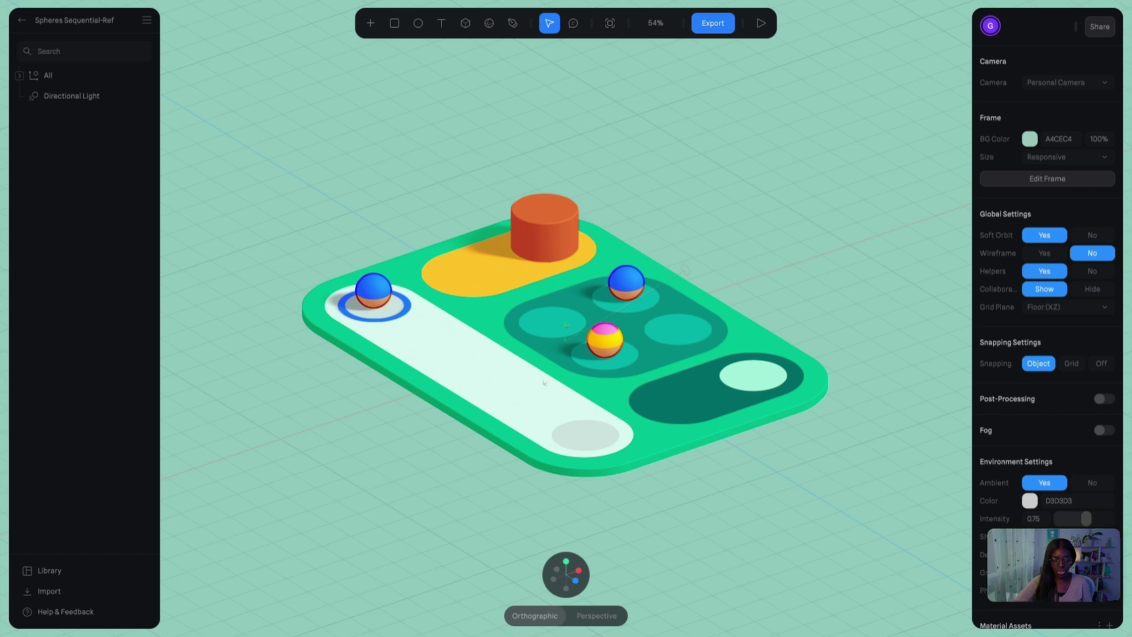
- Deselect everything and play the reference scene's animations in the preview, then return to the editor
{"action": "left_click", "coordinate": [544, 382]}
{"action": "key", "text": "Escape"}
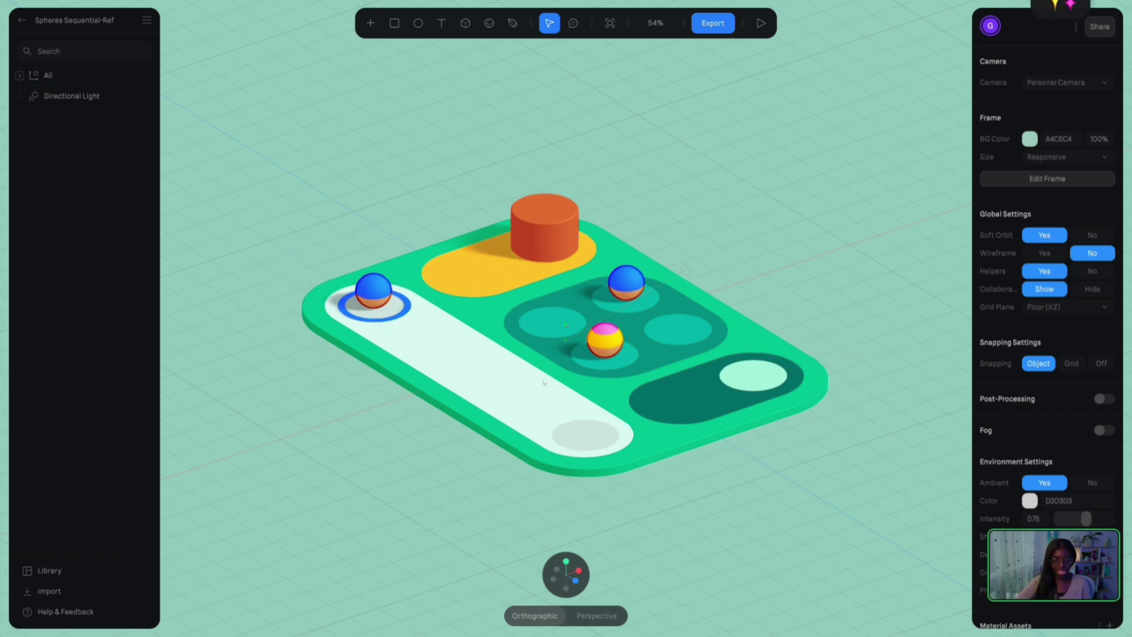
{"action": "left_click_drag", "start_coordinate": [544, 384], "coordinate": [542, 374], "text": "alt"}
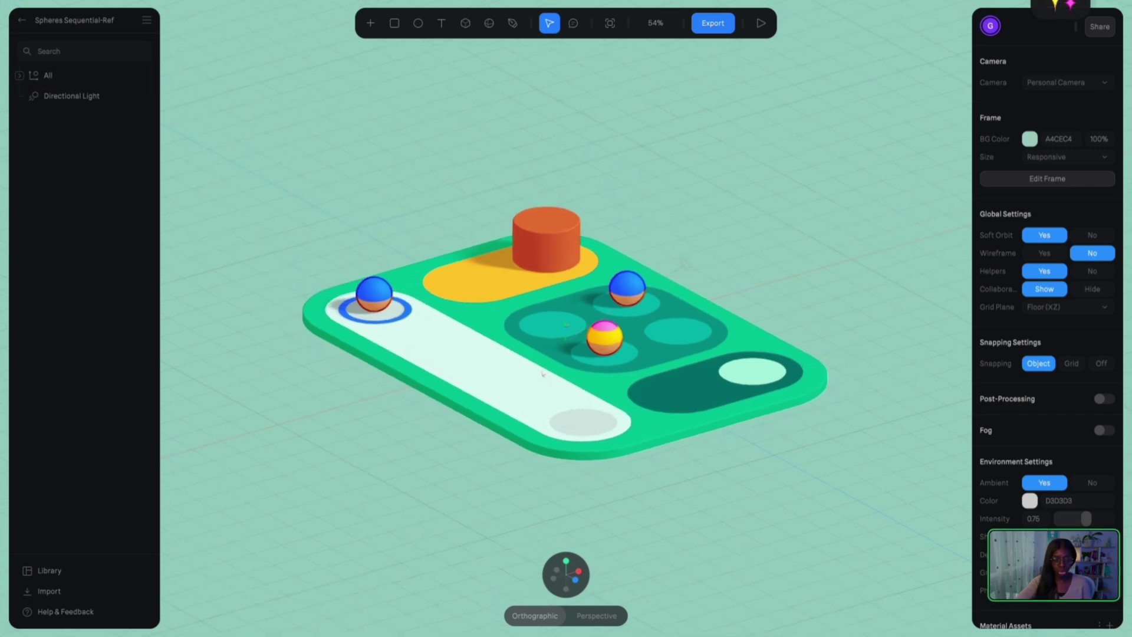
{"action": "key", "text": "shift+space"}
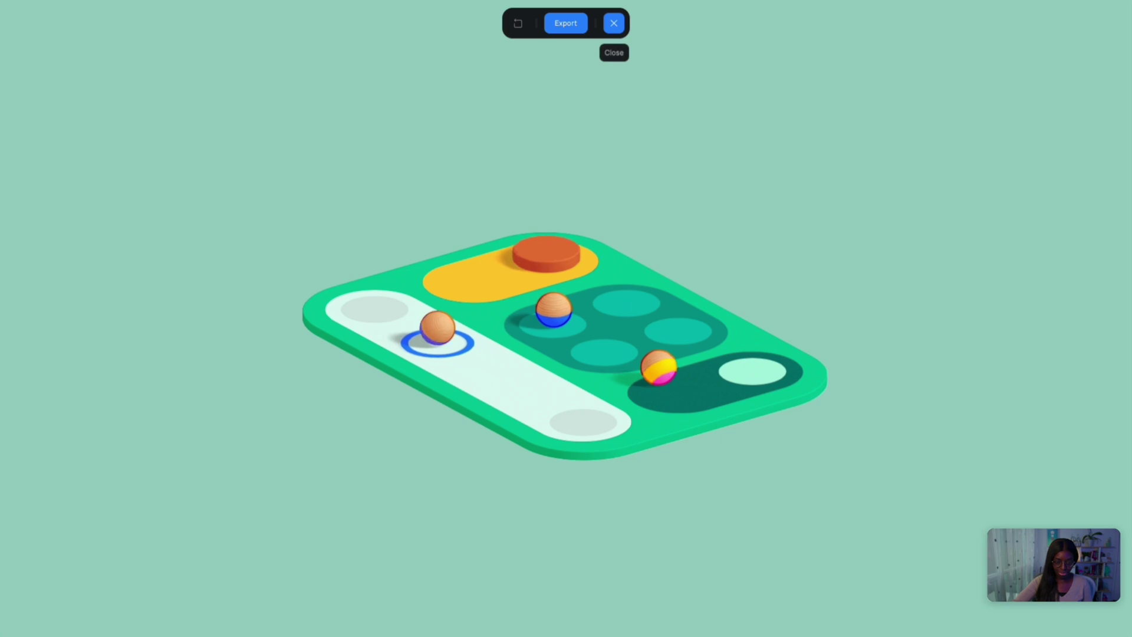
{"action": "left_click", "coordinate": [613, 23]}
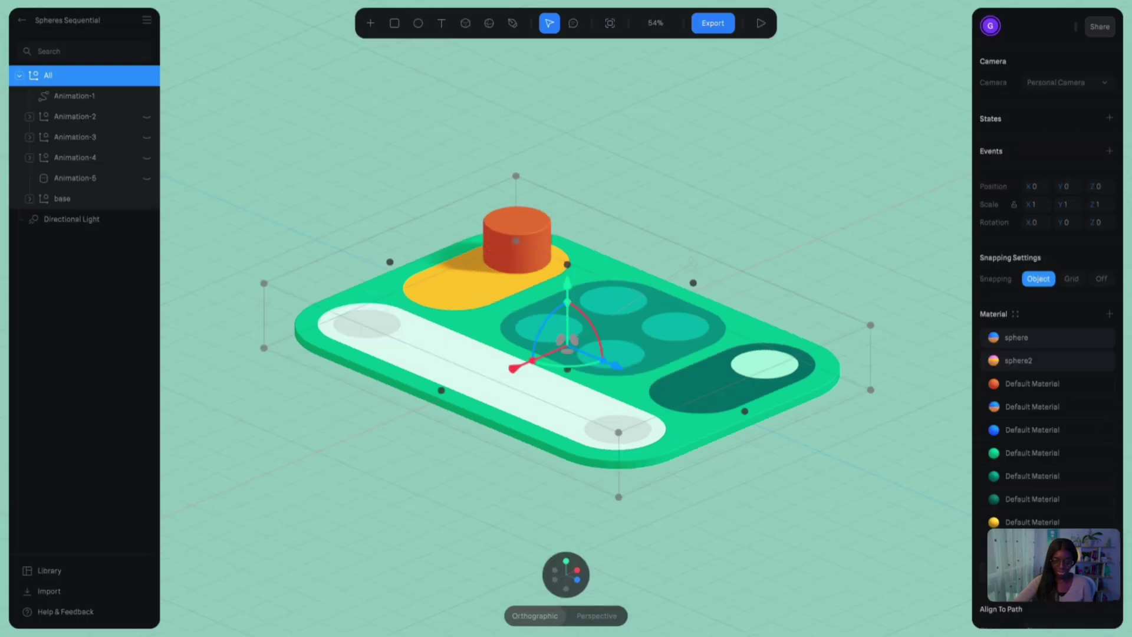
- Select the orange cylinder, Animation-1, and preview its animation on its own
{"action": "left_click_drag", "start_coordinate": [543, 374], "coordinate": [506, 381], "text": "alt"}
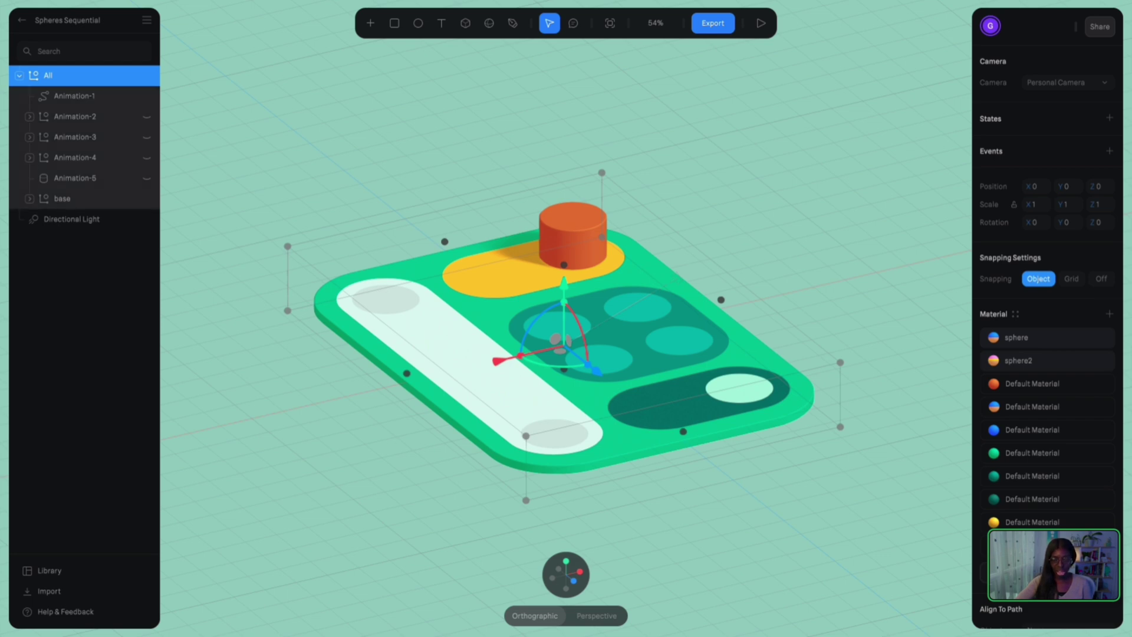
{"action": "key", "text": "Escape"}
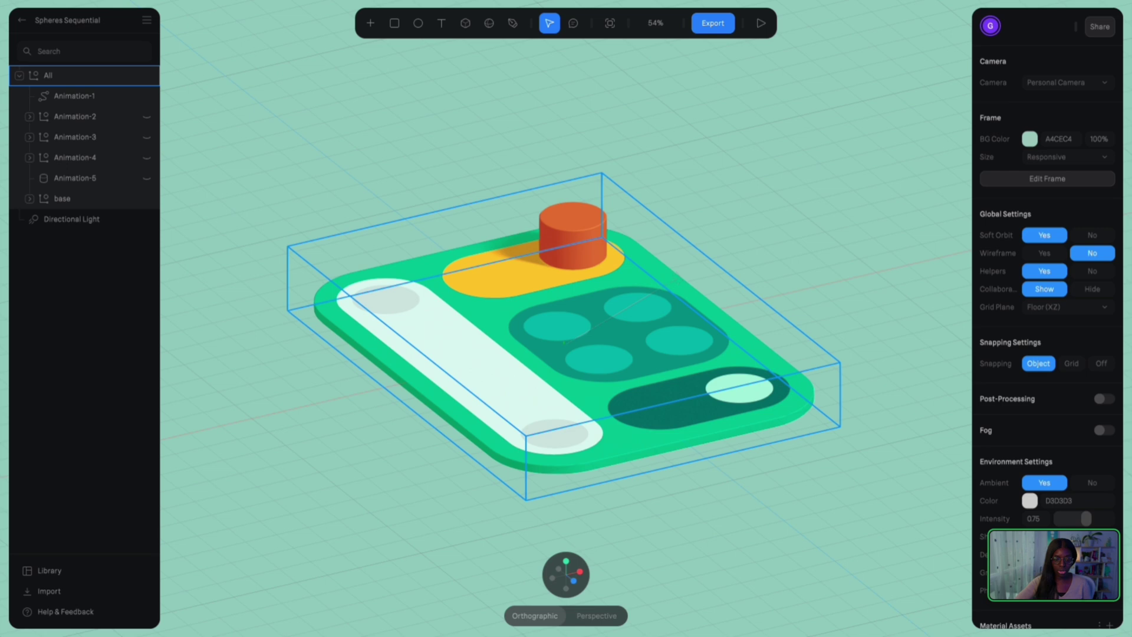
{"action": "double_click", "coordinate": [572, 236]}
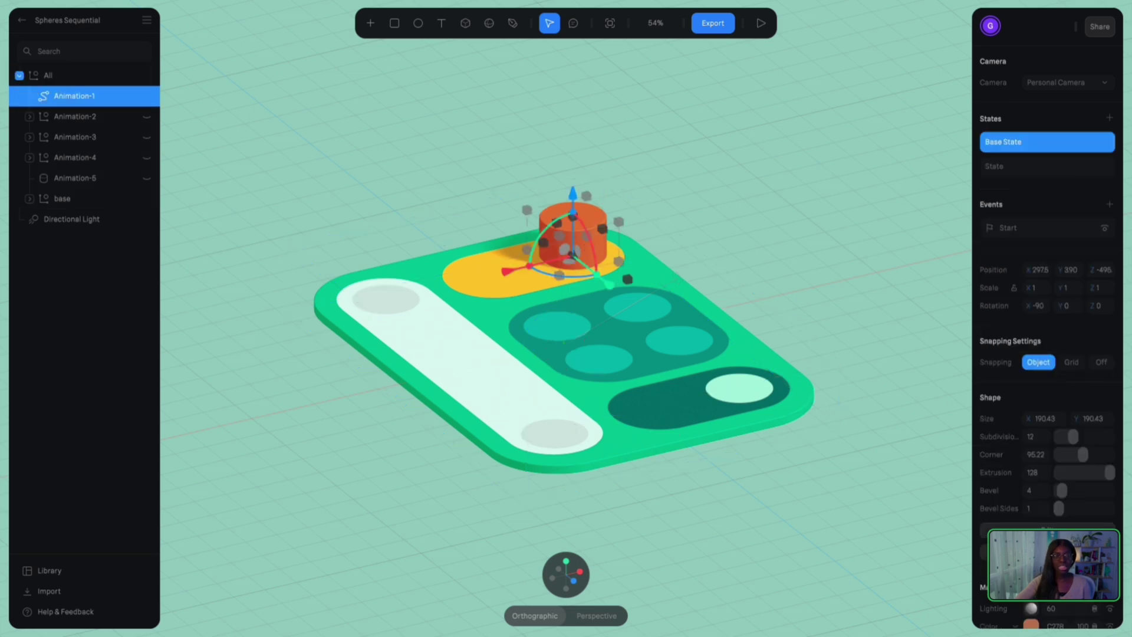
{"action": "left_click_drag", "start_coordinate": [590, 365], "coordinate": [598, 369], "text": "alt"}
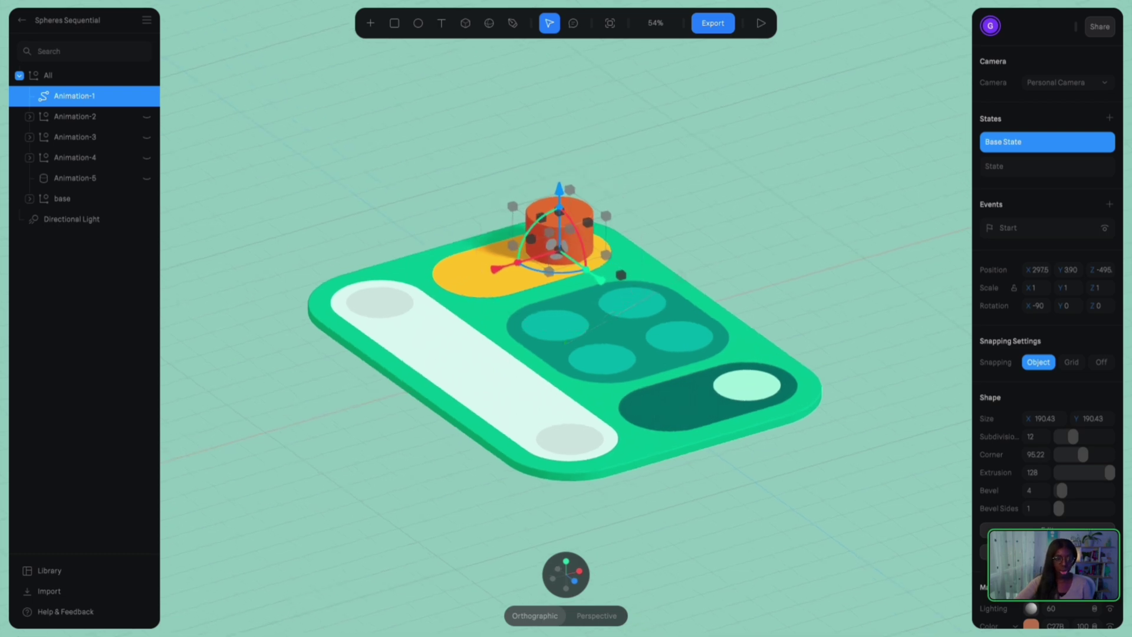
{"action": "left_click", "coordinate": [762, 23]}
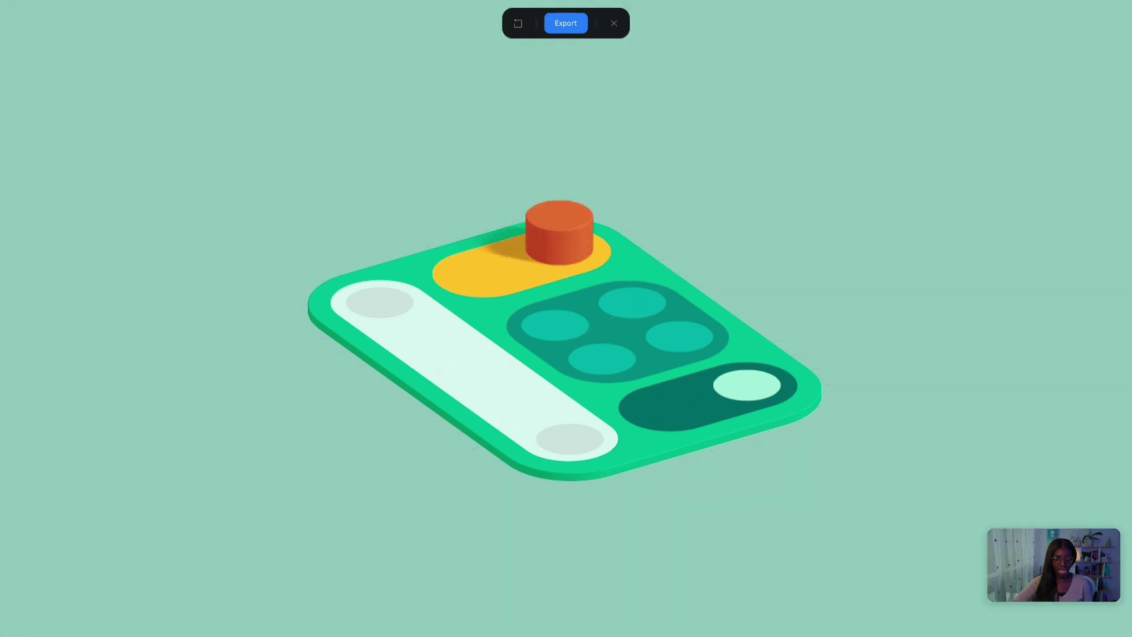
{"action": "left_click", "coordinate": [614, 23]}
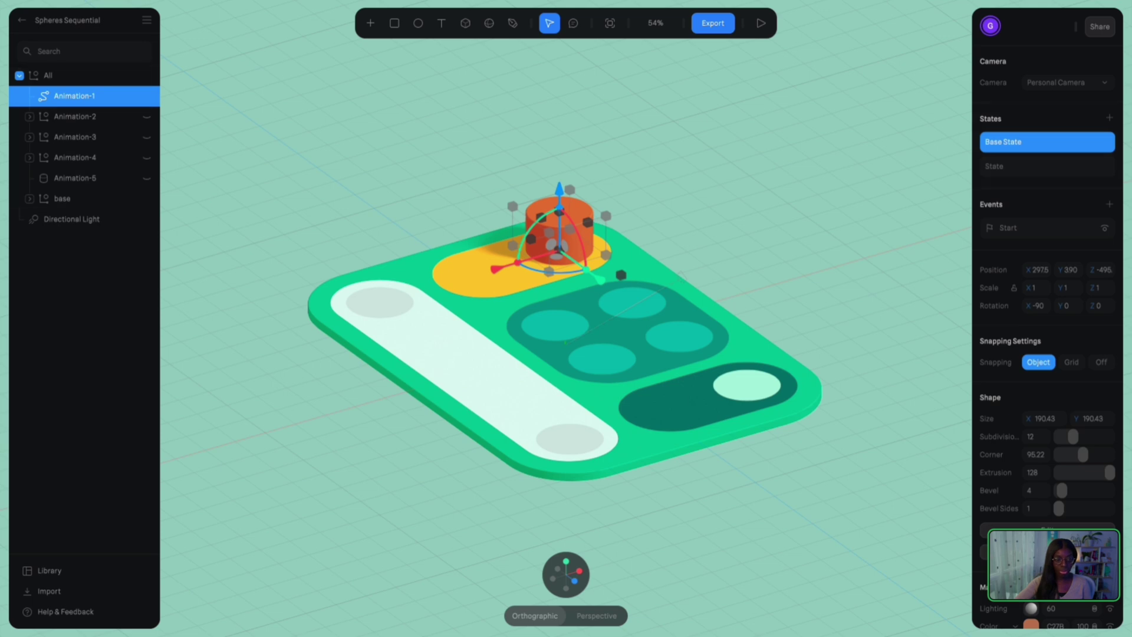
- Compare the orange cylinder's Base State with its second state
{"action": "left_click_drag", "start_coordinate": [566, 318], "coordinate": [566, 305], "text": "alt"}
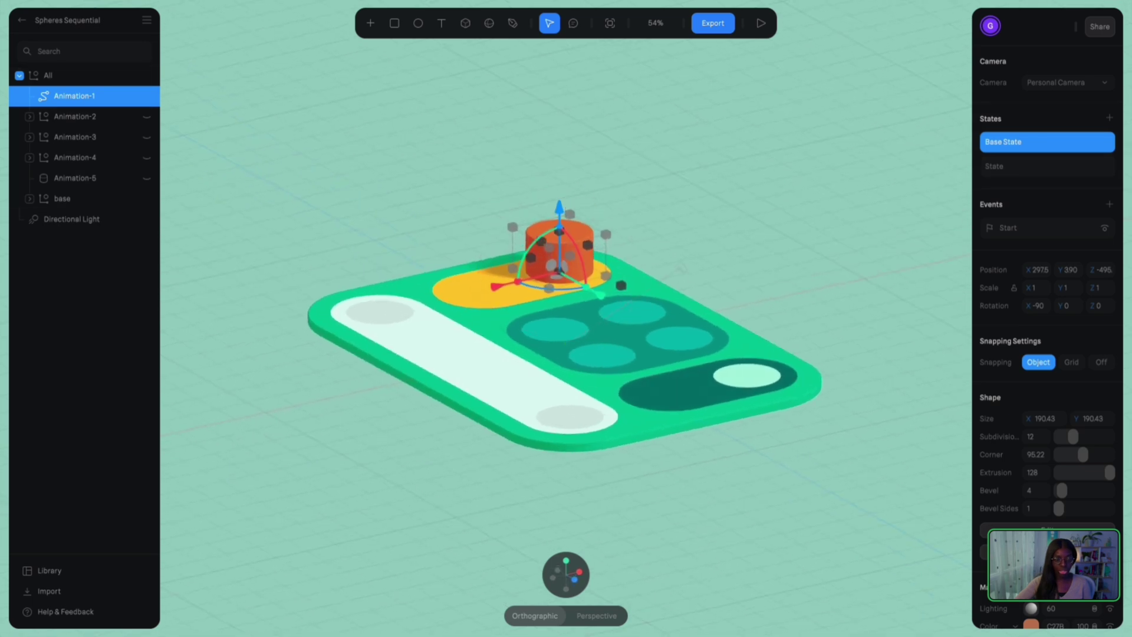
{"action": "left_click", "coordinate": [1047, 167]}
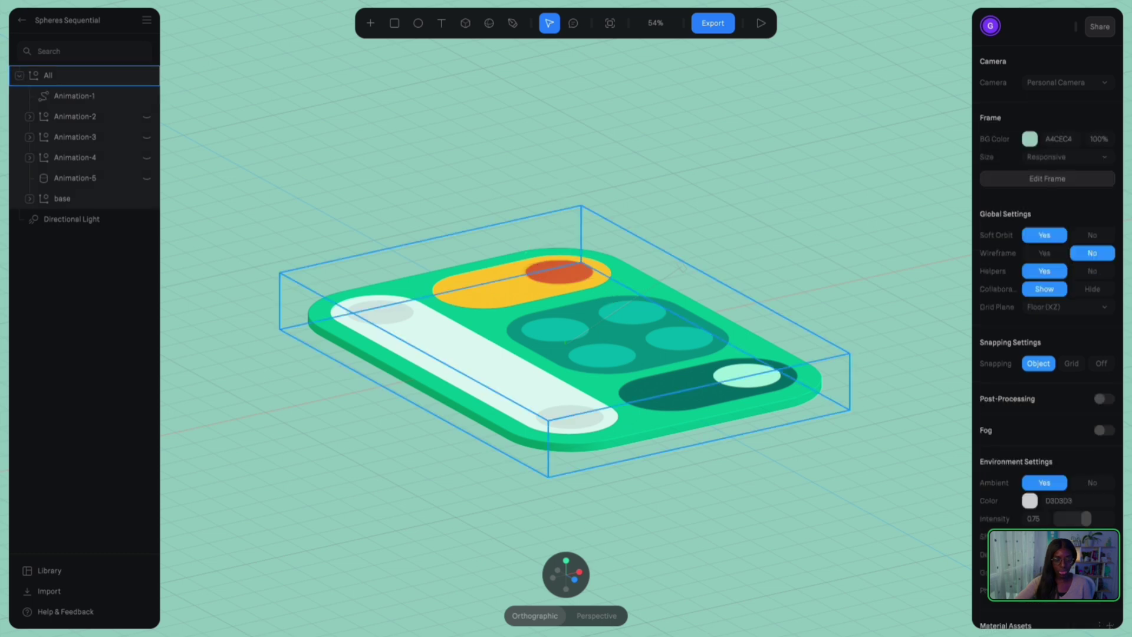
{"action": "left_click", "coordinate": [47, 75]}
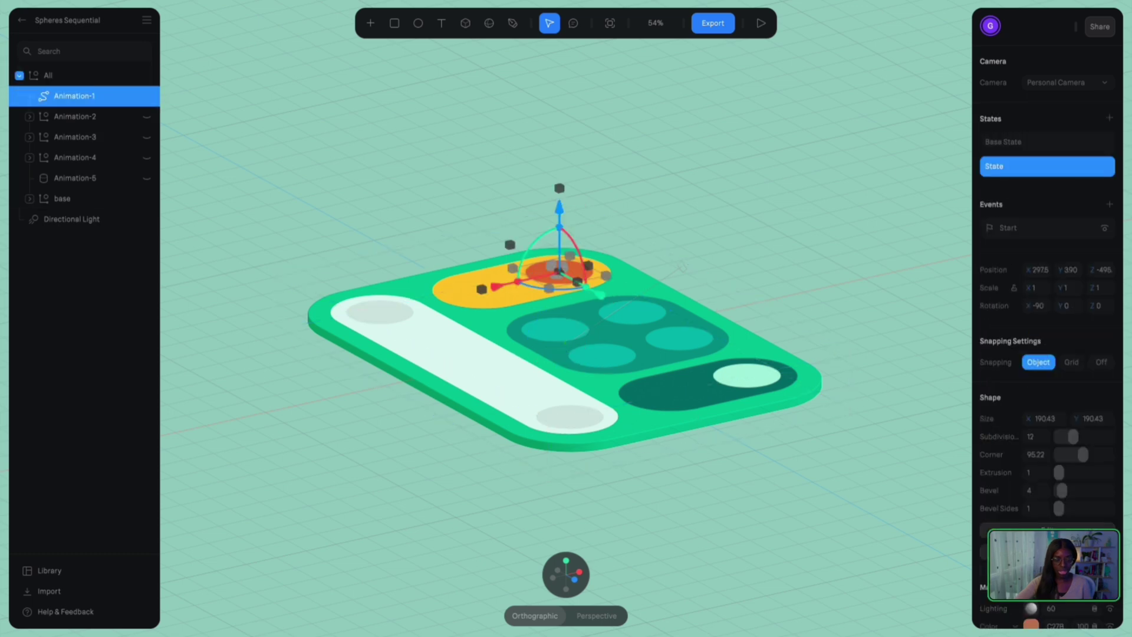
{"action": "left_click", "coordinate": [1047, 142]}
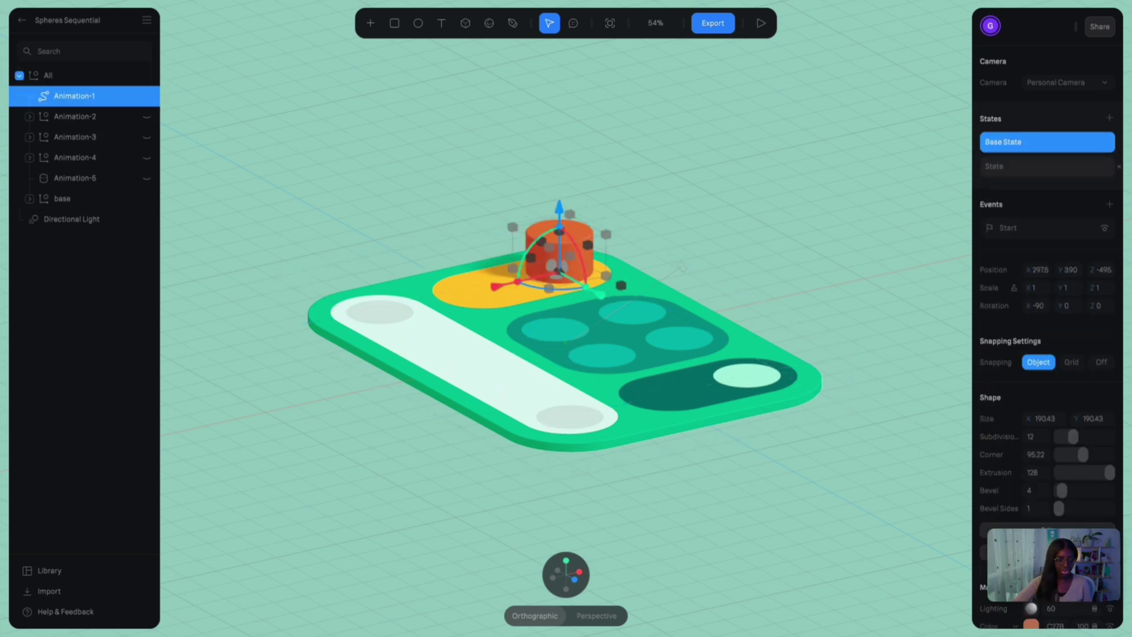
{"action": "left_click", "coordinate": [1047, 166]}
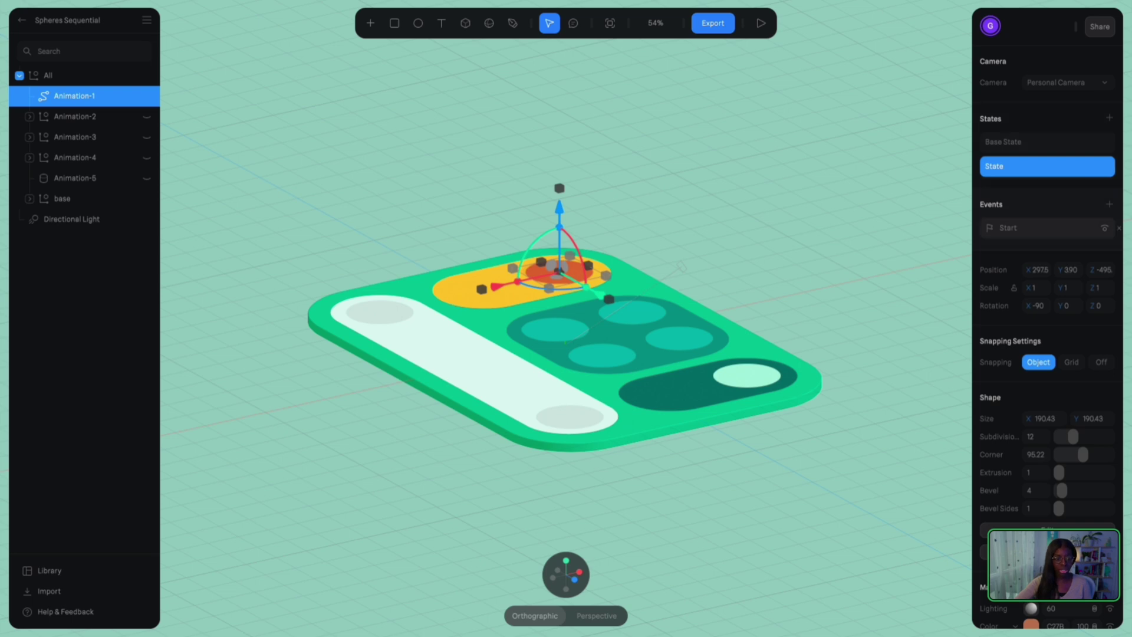
- Set the cycle of the cylinder's Start transition to None and preview the animation
{"action": "left_click", "coordinate": [1046, 228]}
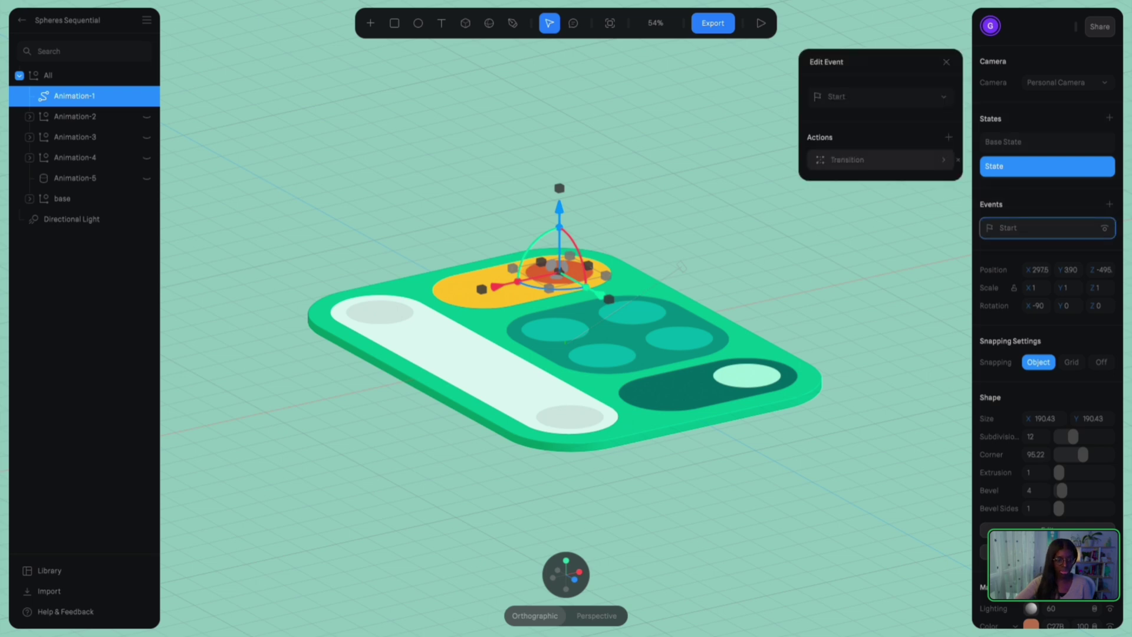
{"action": "left_click", "coordinate": [880, 160]}
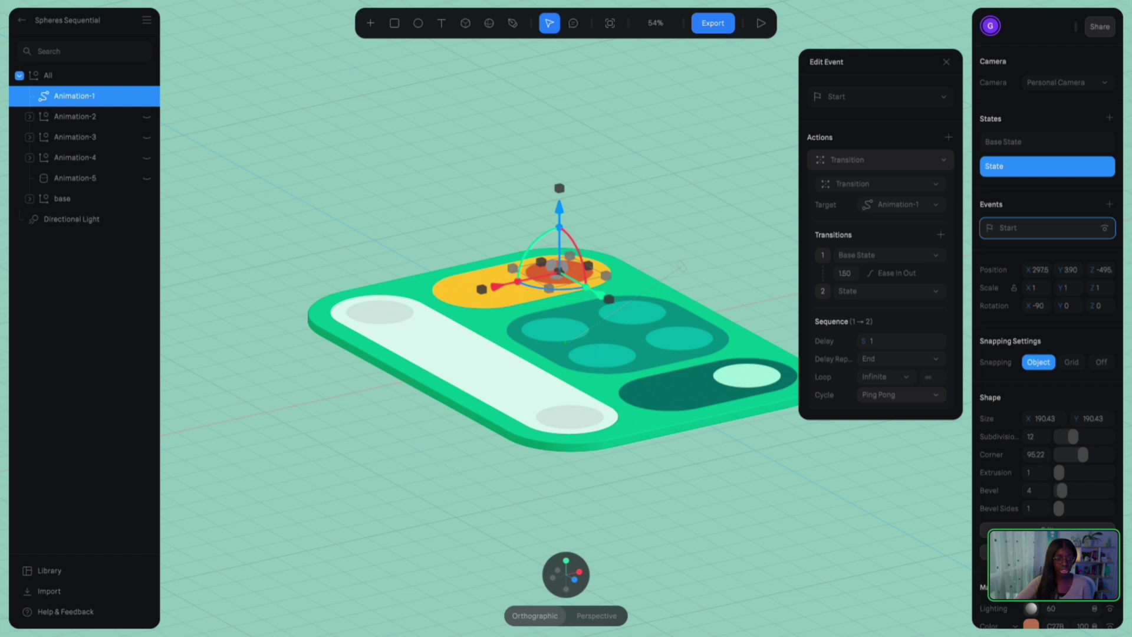
{"action": "left_click", "coordinate": [899, 394]}
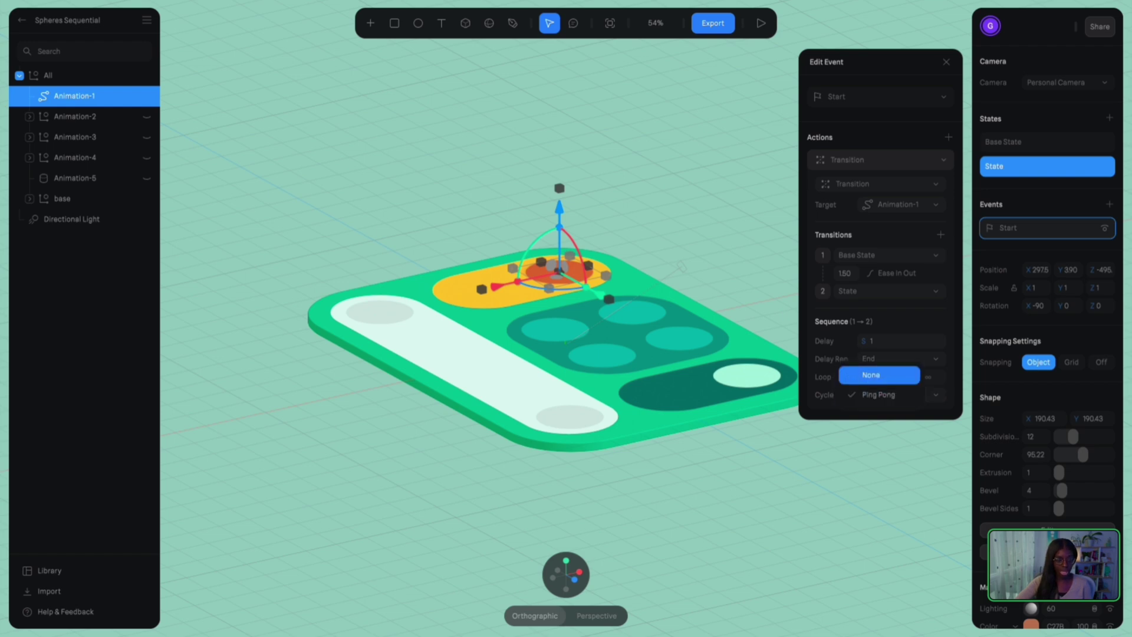
{"action": "left_click", "coordinate": [872, 374]}
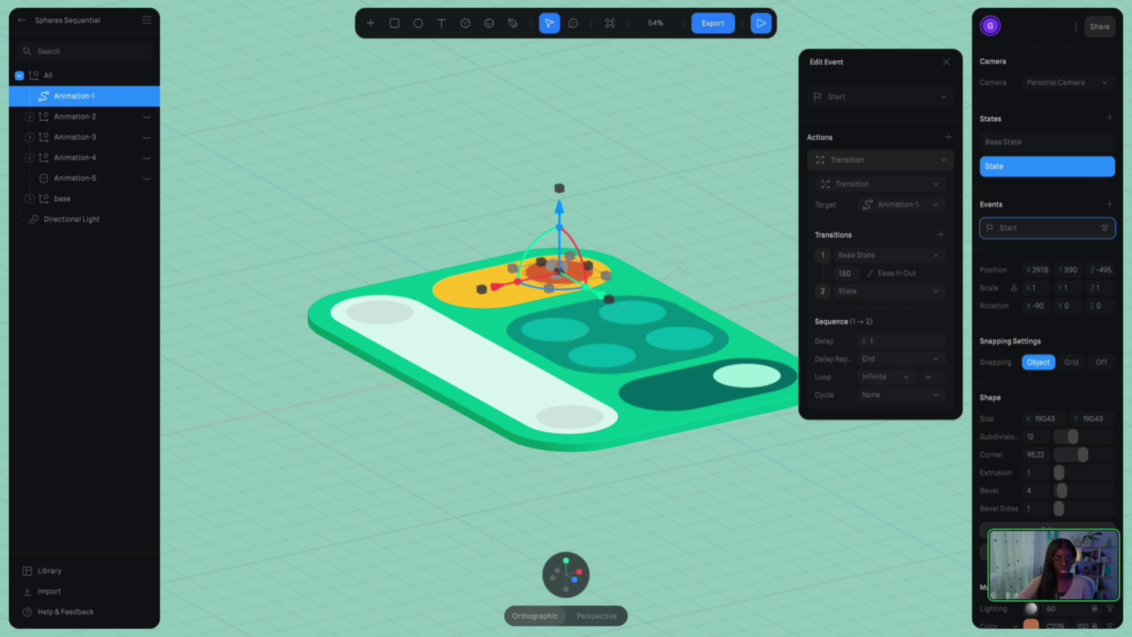
{"action": "left_click", "coordinate": [761, 23]}
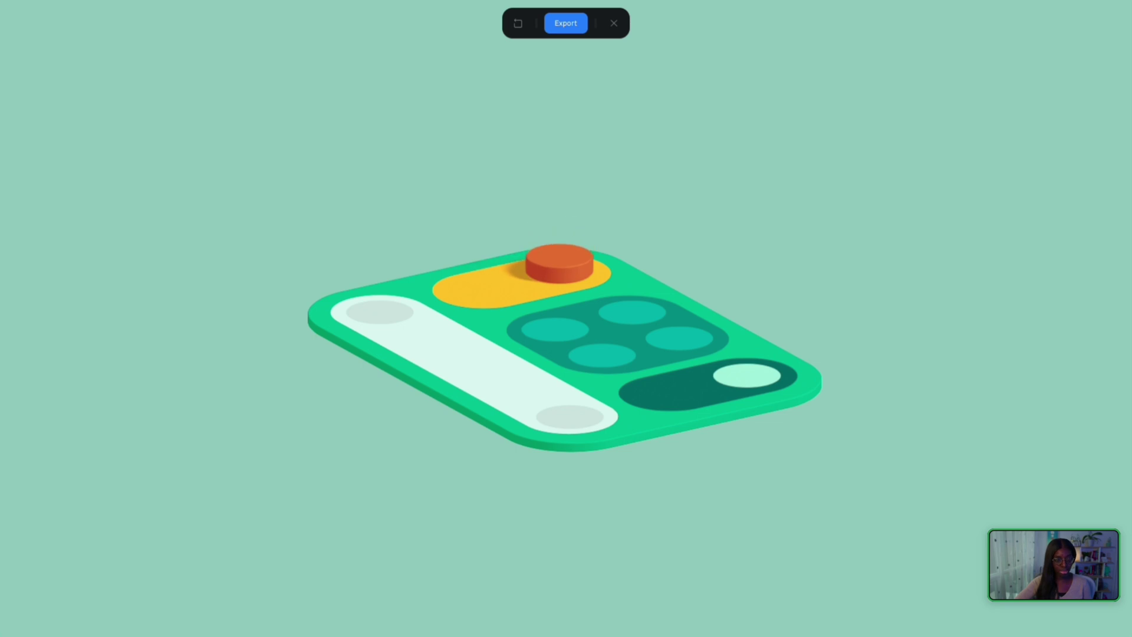
{"action": "left_click", "coordinate": [614, 23]}
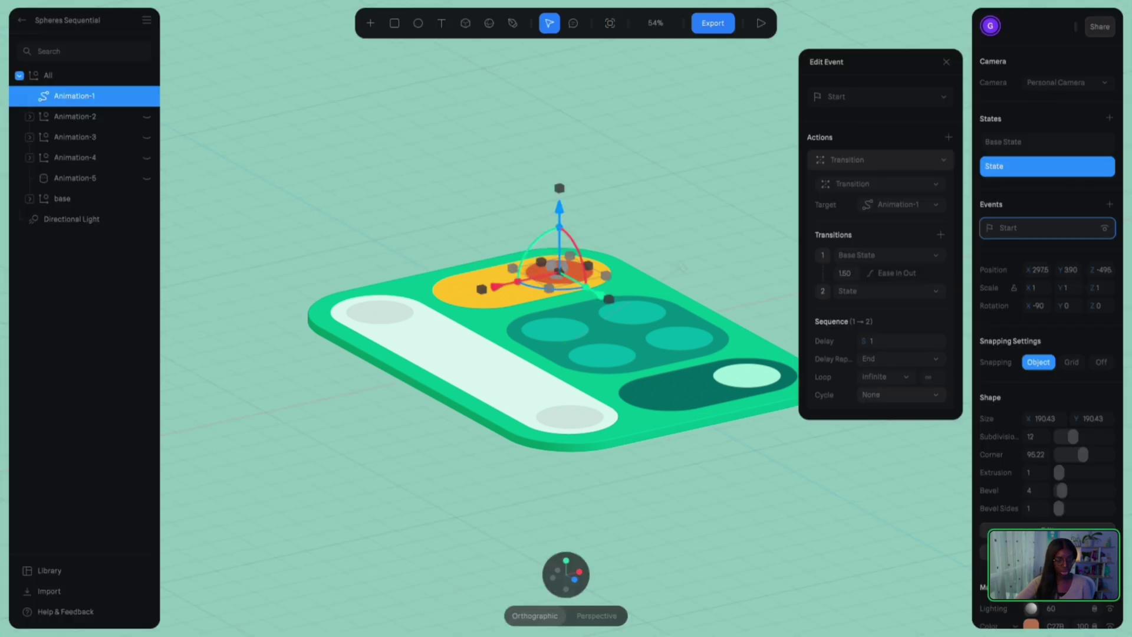
- Set the cylinder transition's cycle to Ping Pong and play the preview again
{"action": "left_click", "coordinate": [901, 395]}
{"action": "left_click", "coordinate": [878, 414]}
{"action": "left_click", "coordinate": [761, 23]}
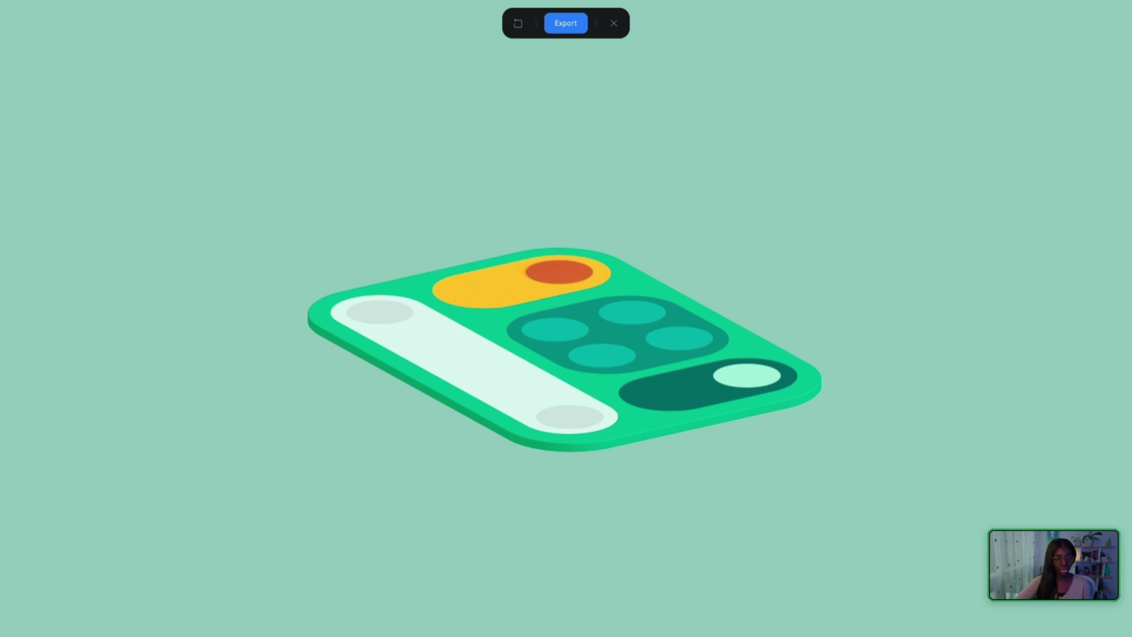
{"action": "left_click", "coordinate": [613, 23]}
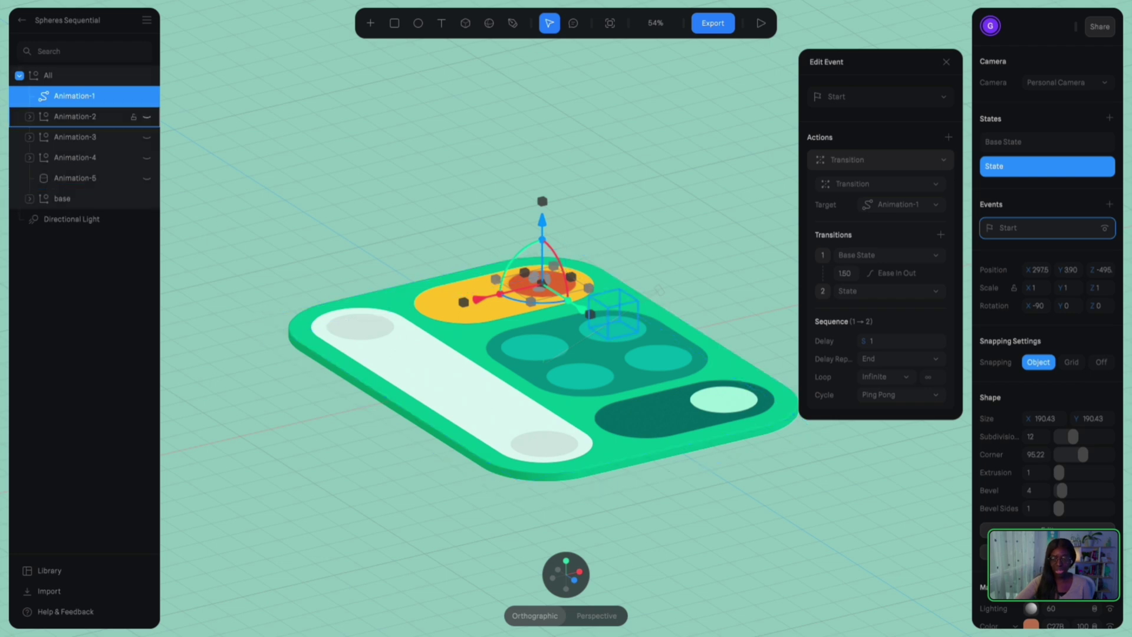
- Unhide the Animation-2 group and select the sphere inside it
{"action": "left_click", "coordinate": [147, 117]}
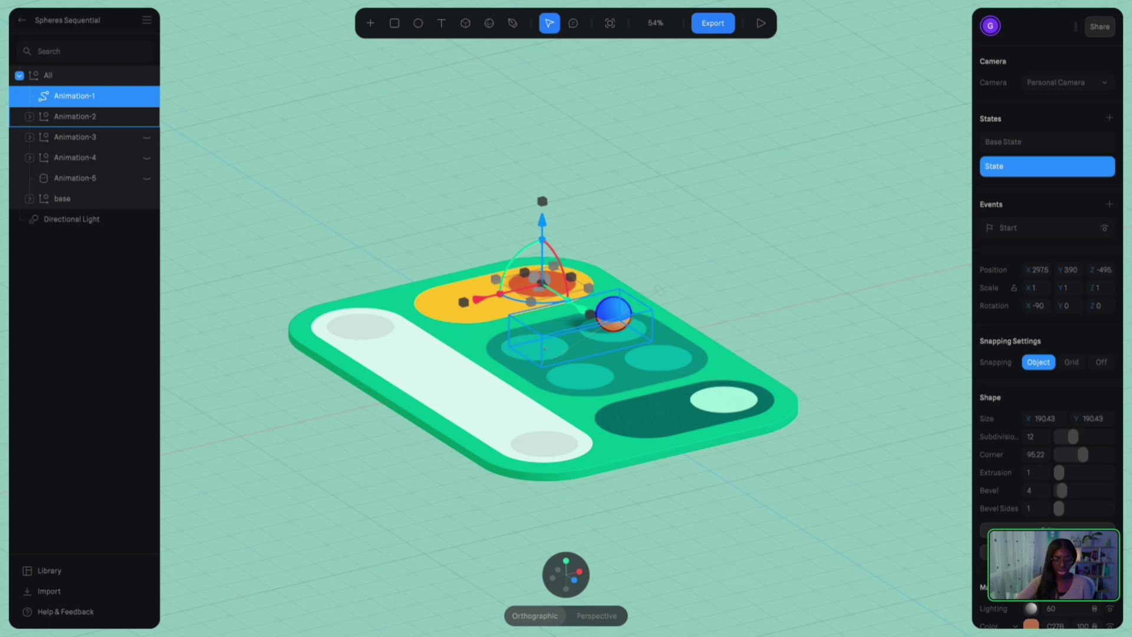
{"action": "double_click", "coordinate": [614, 313]}
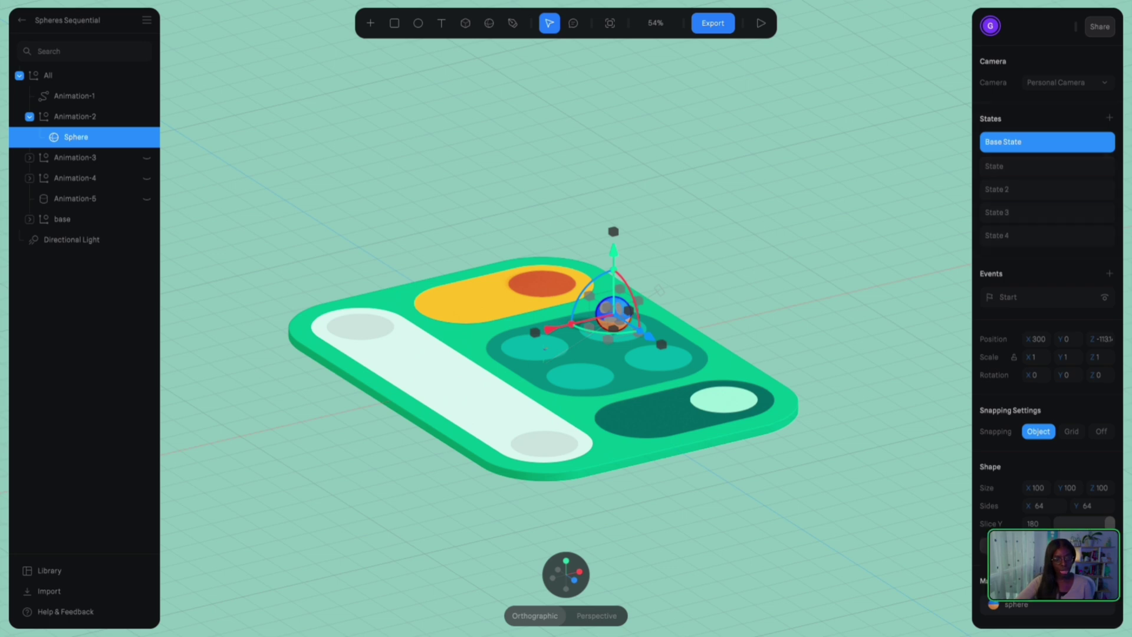
{"action": "key", "text": "Escape"}
{"action": "left_click", "coordinate": [613, 314]}
{"action": "double_click", "coordinate": [614, 314]}
{"action": "double_click", "coordinate": [613, 314]}
{"action": "scroll", "coordinate": [613, 314], "scroll_direction": "up", "scroll_amount": 10, "text": "ctrl"}
{"action": "scroll", "coordinate": [613, 315], "scroll_direction": "right", "scroll_amount": 3}
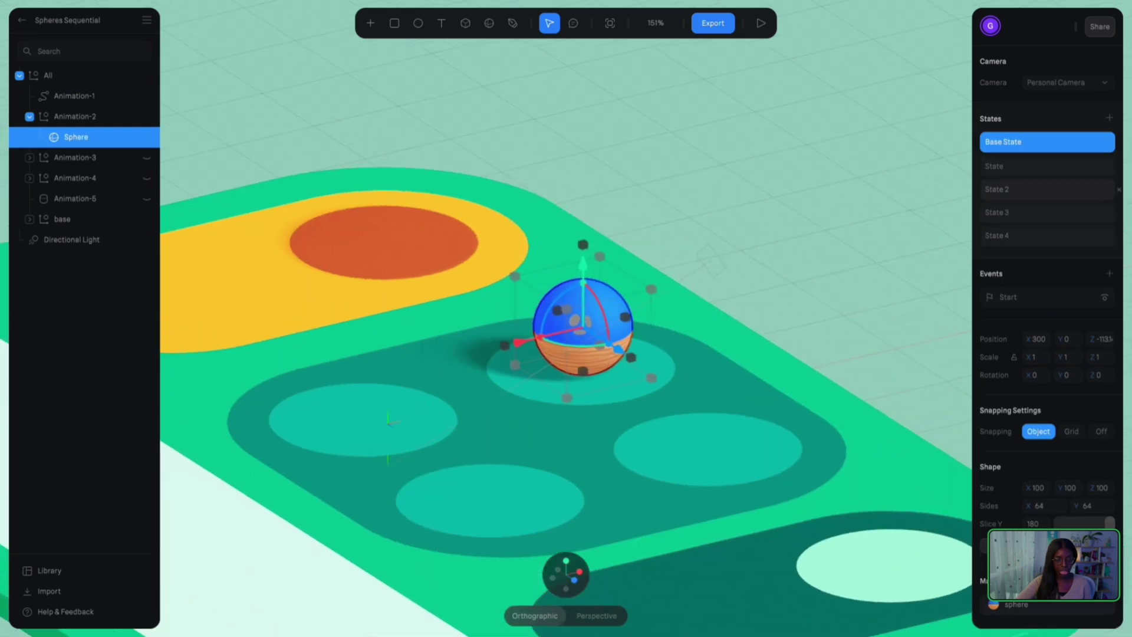
- Move the sphere along Z to about 140.2 in State, and compare it with the Base State
{"action": "left_click", "coordinate": [1047, 166]}
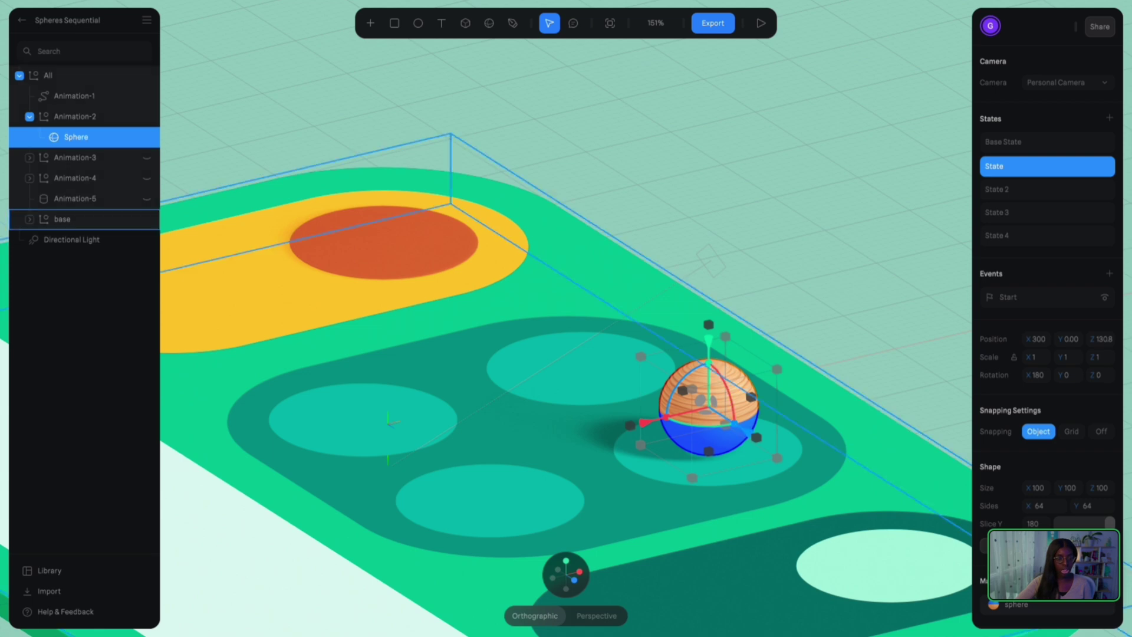
{"action": "left_click_drag", "start_coordinate": [750, 434], "coordinate": [755, 437]}
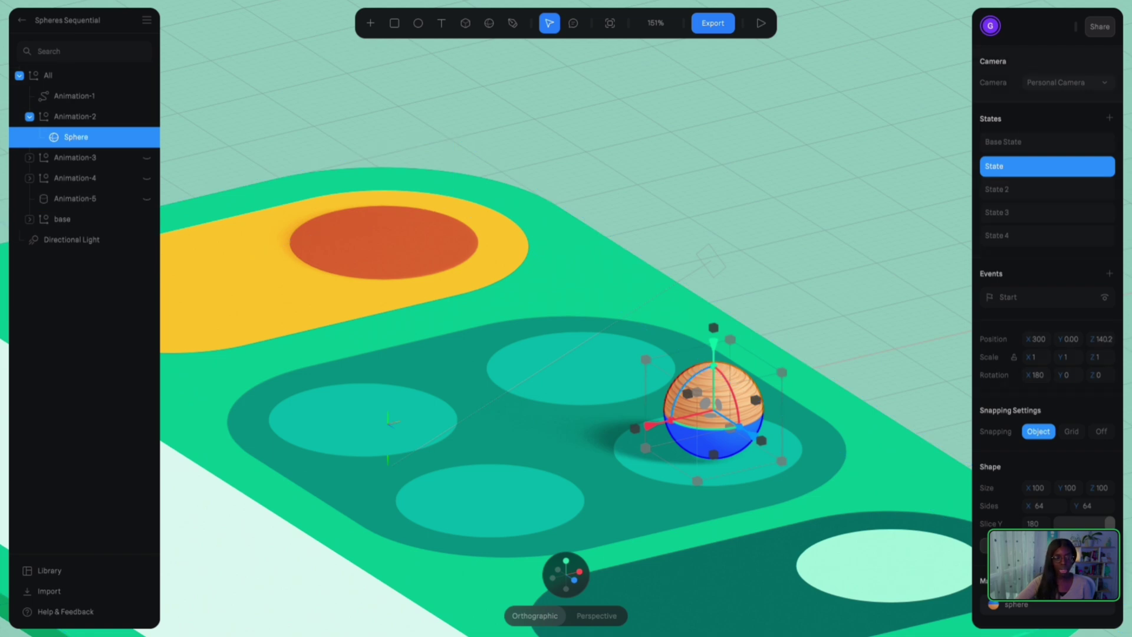
{"action": "left_click", "coordinate": [1047, 142]}
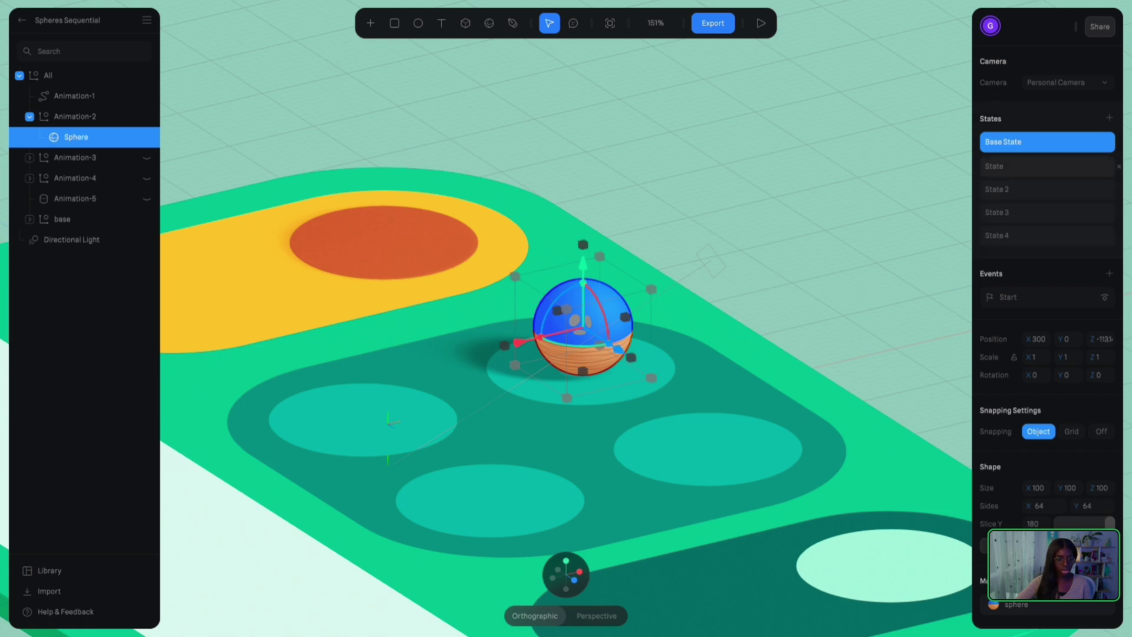
{"action": "left_click", "coordinate": [1046, 167]}
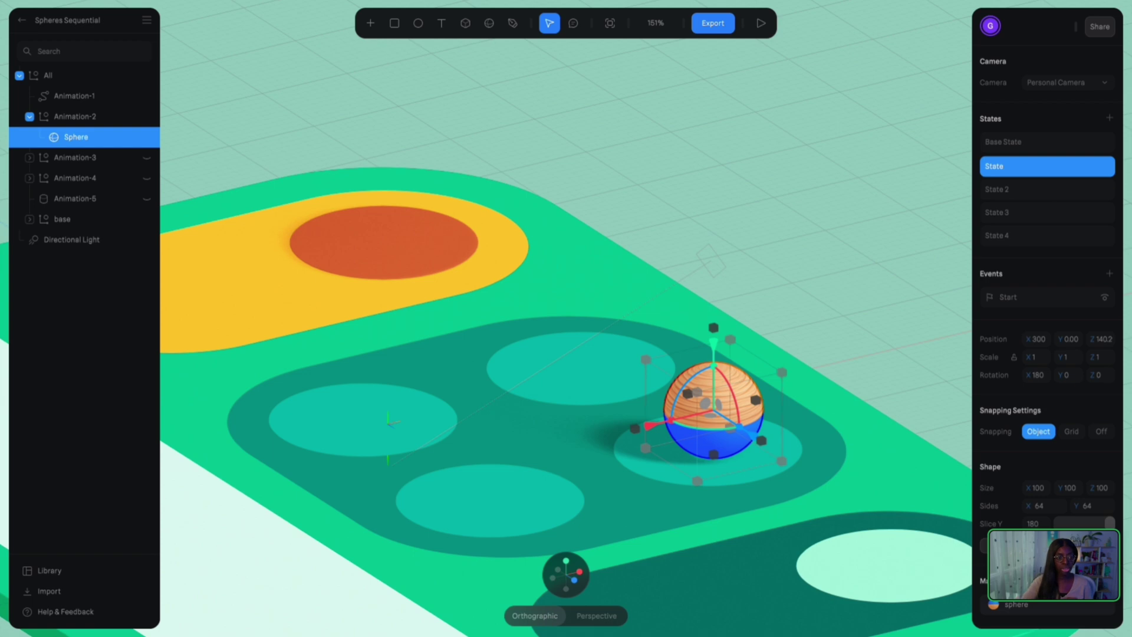
- Reselect the sphere in the Animation-2 group and review its State 2, State 3 and State 4
{"action": "right_click", "coordinate": [830, 228]}
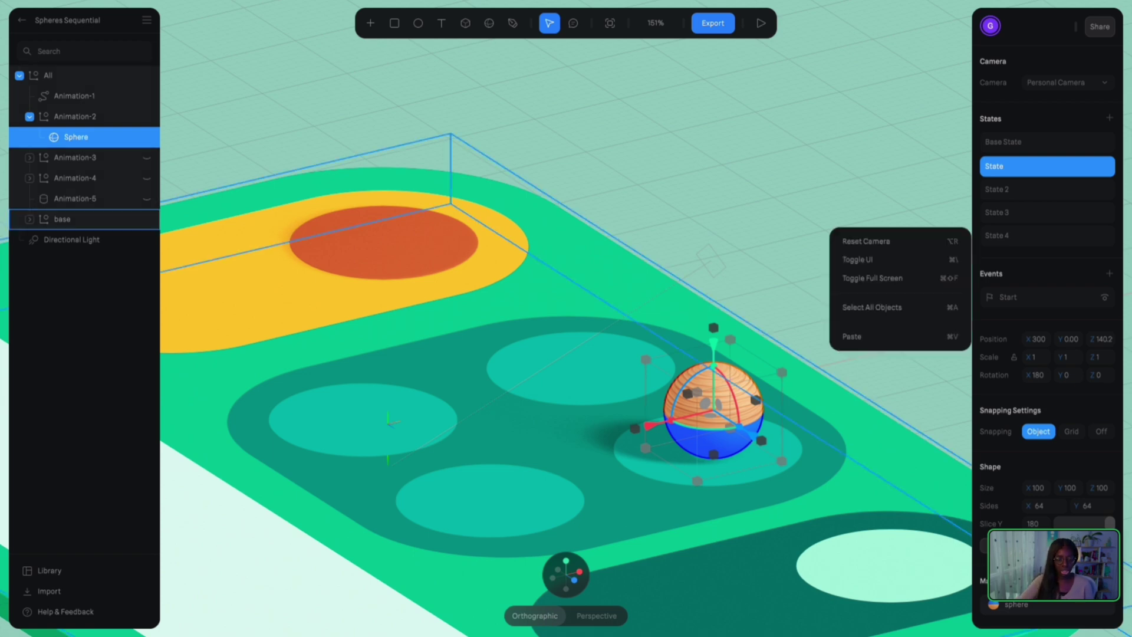
{"action": "left_click", "coordinate": [817, 219]}
{"action": "double_click", "coordinate": [714, 407]}
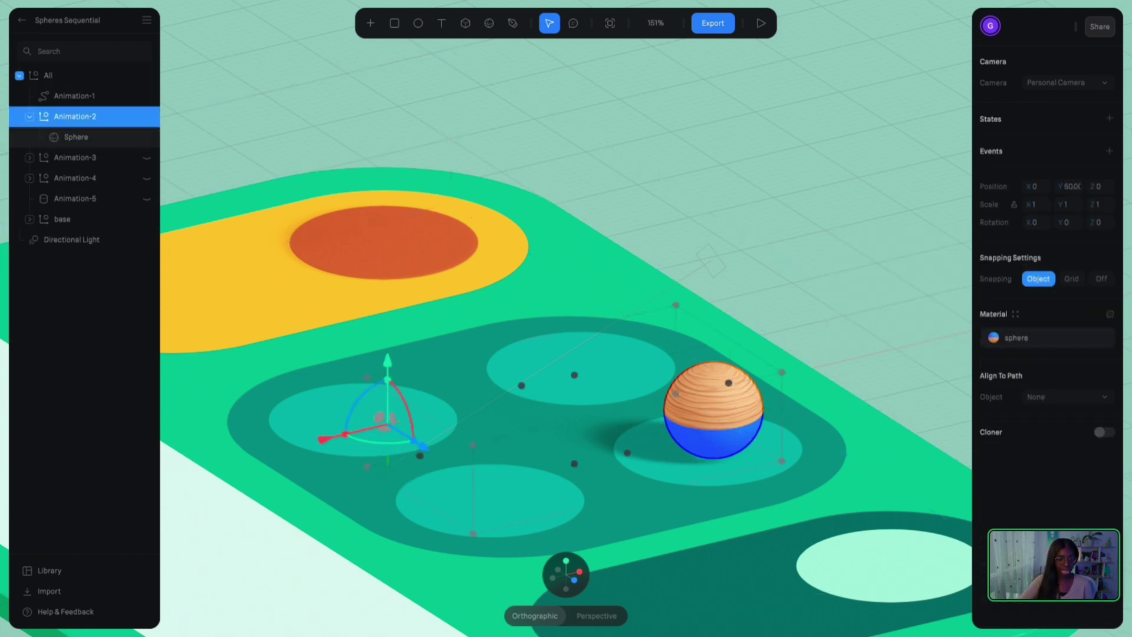
{"action": "double_click", "coordinate": [715, 407]}
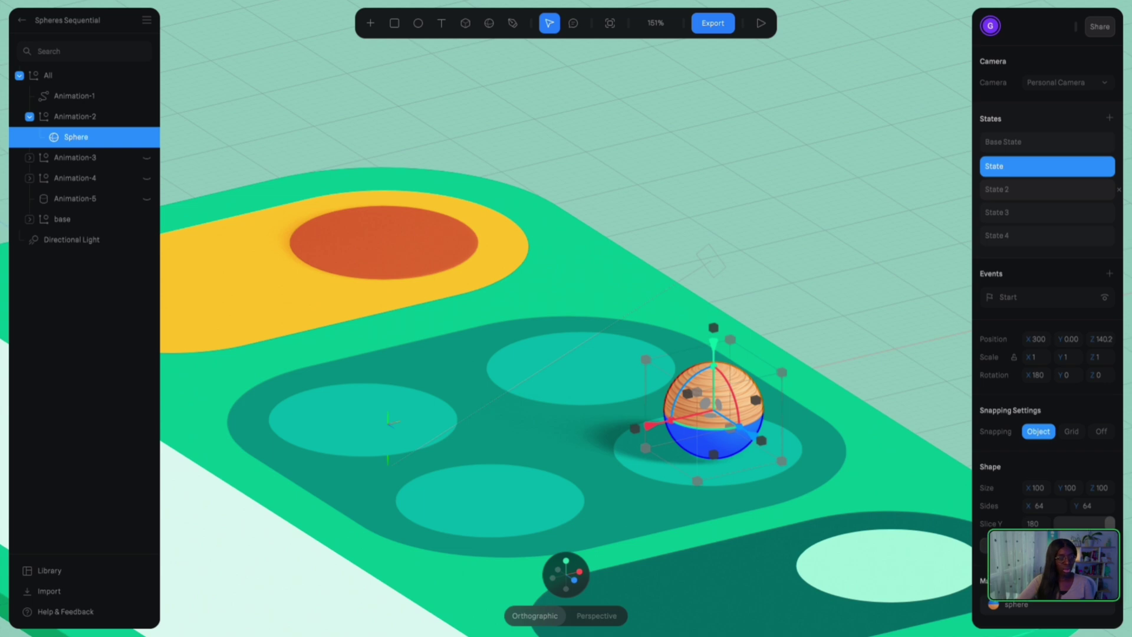
{"action": "left_click", "coordinate": [1026, 189]}
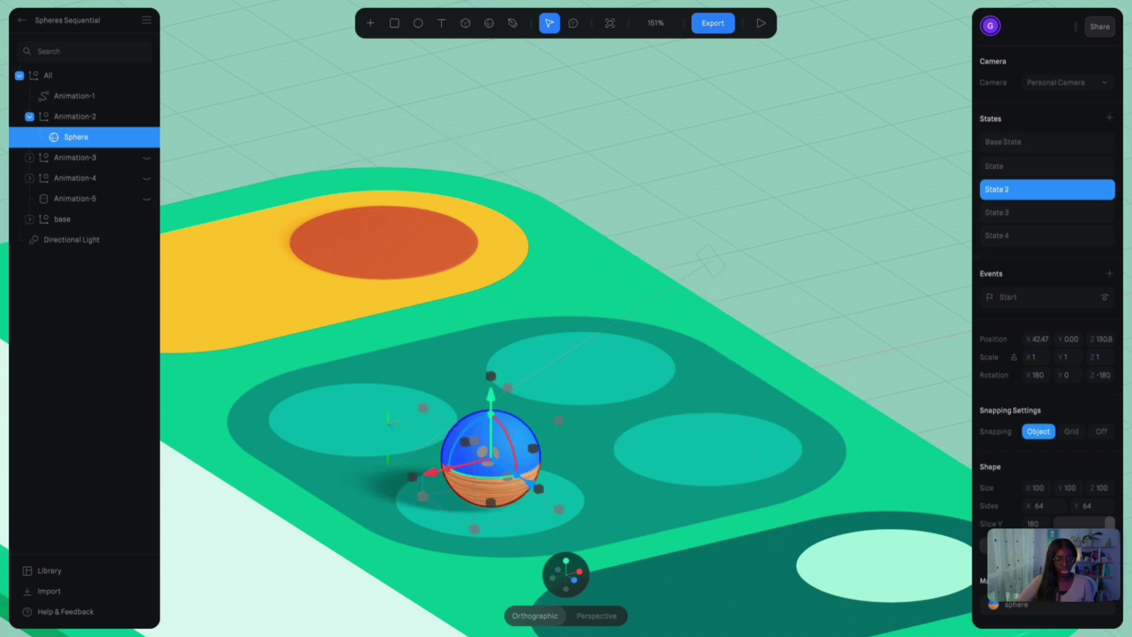
{"action": "left_click", "coordinate": [1014, 212]}
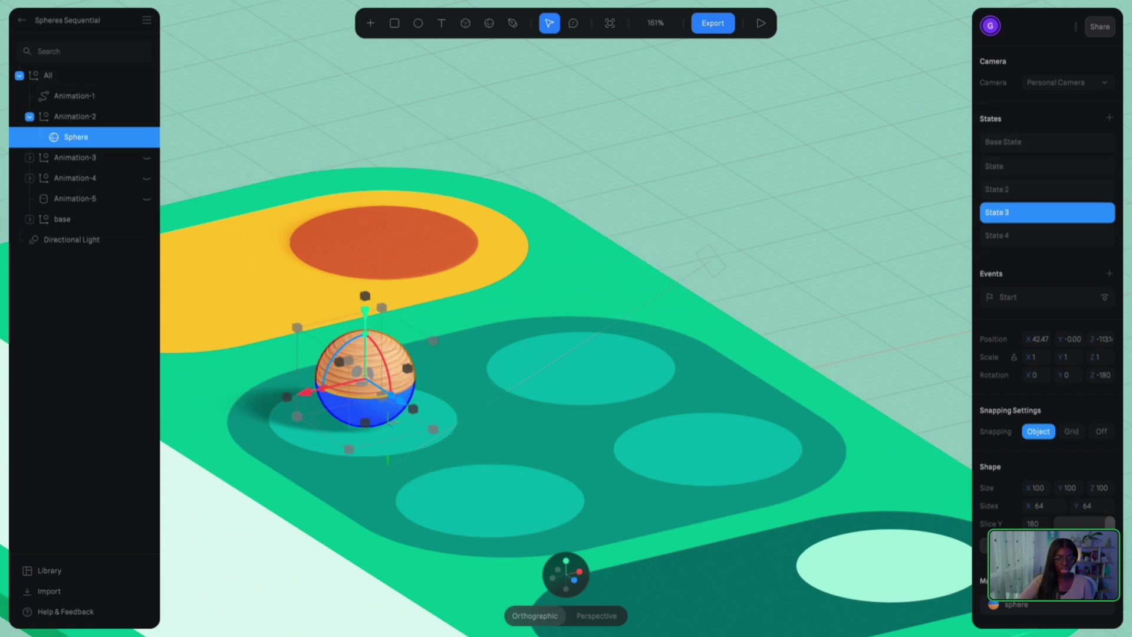
{"action": "scroll", "coordinate": [566, 318], "scroll_direction": "down", "scroll_amount": 5, "text": "ctrl"}
{"action": "scroll", "coordinate": [566, 318], "scroll_direction": "up", "scroll_amount": 1}
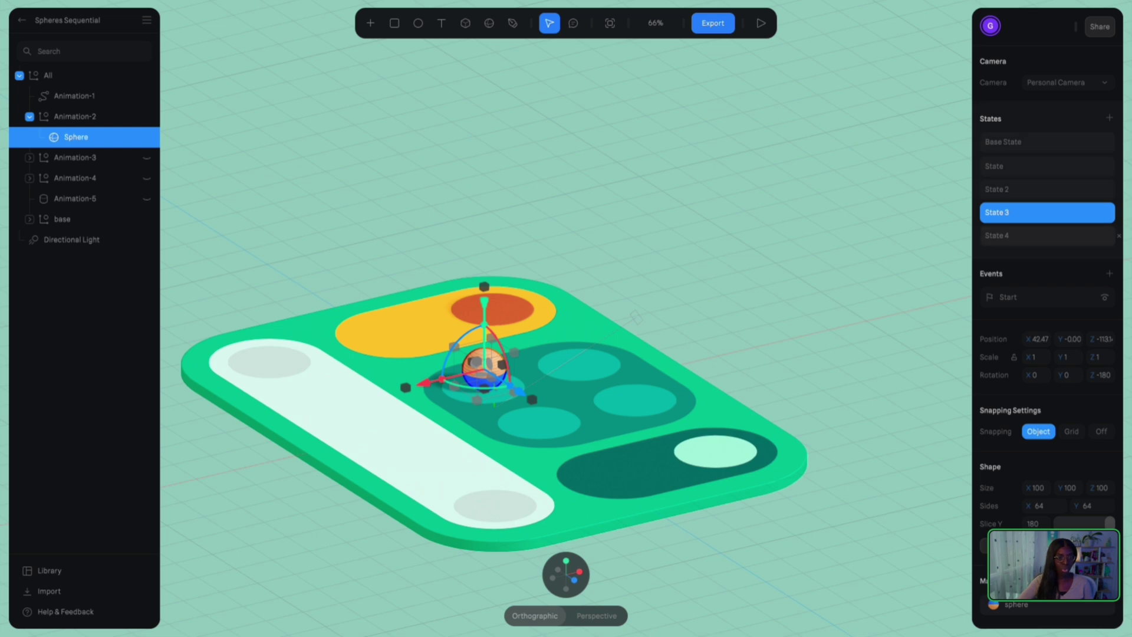
{"action": "left_click", "coordinate": [1047, 236]}
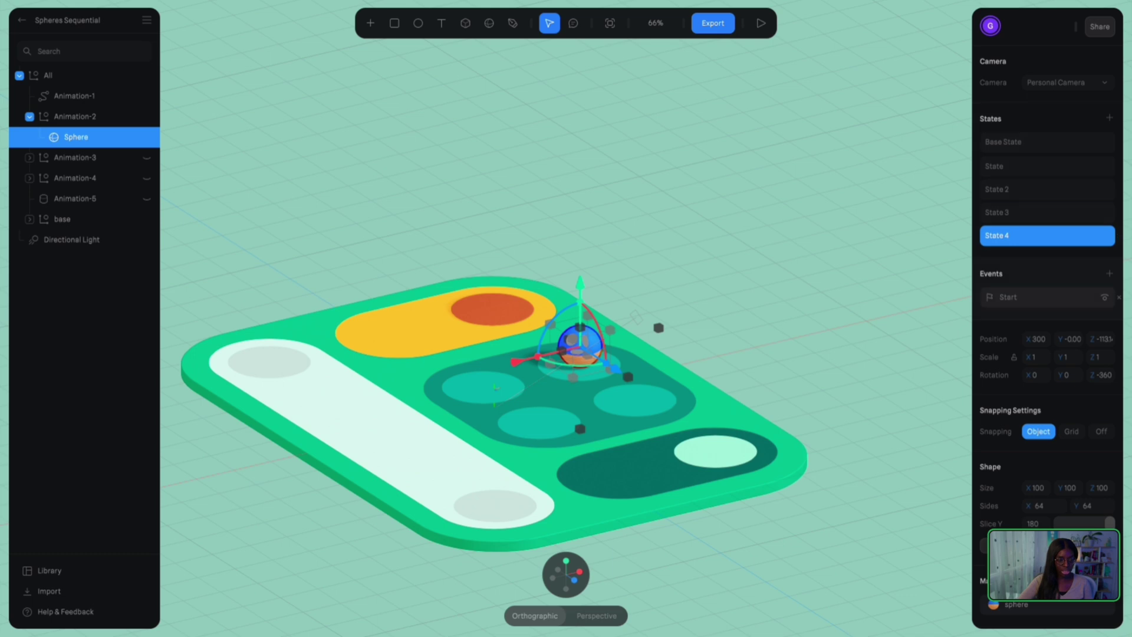
- Examine the transition sequence in the Animation-2 sphere's Start event and preview the animation
{"action": "left_click", "coordinate": [1043, 297]}
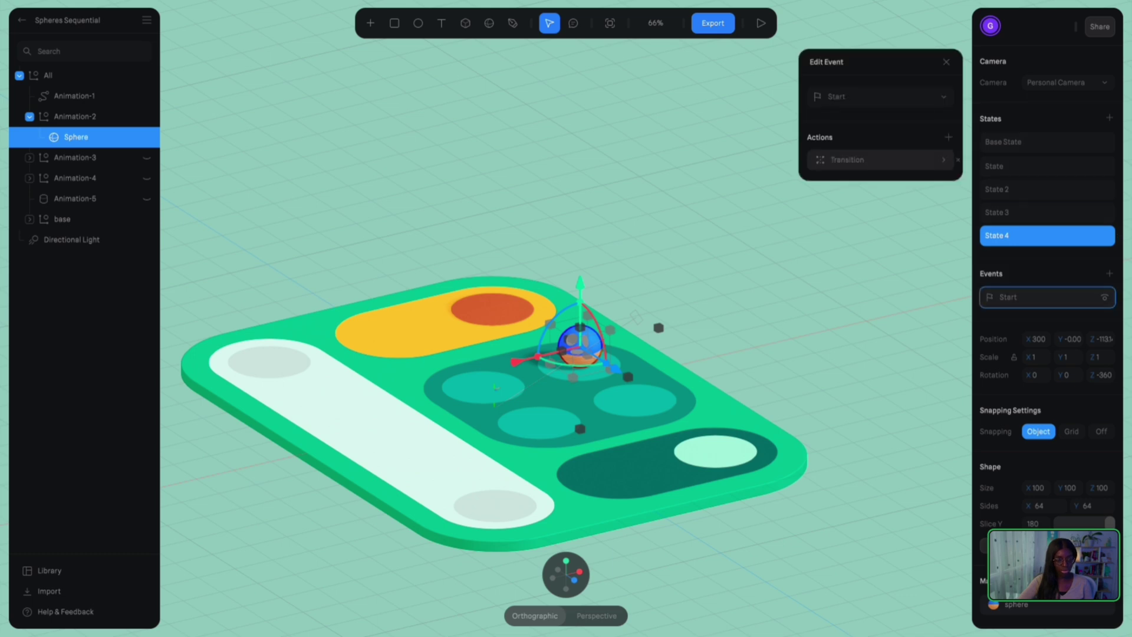
{"action": "left_click", "coordinate": [881, 160]}
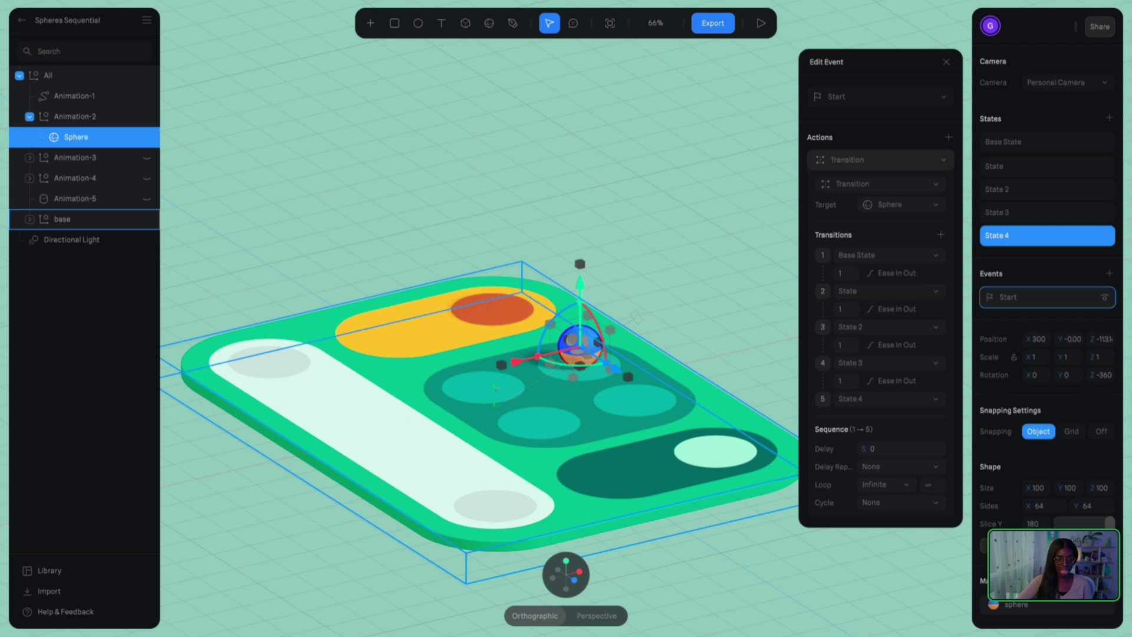
{"action": "left_click", "coordinate": [761, 23]}
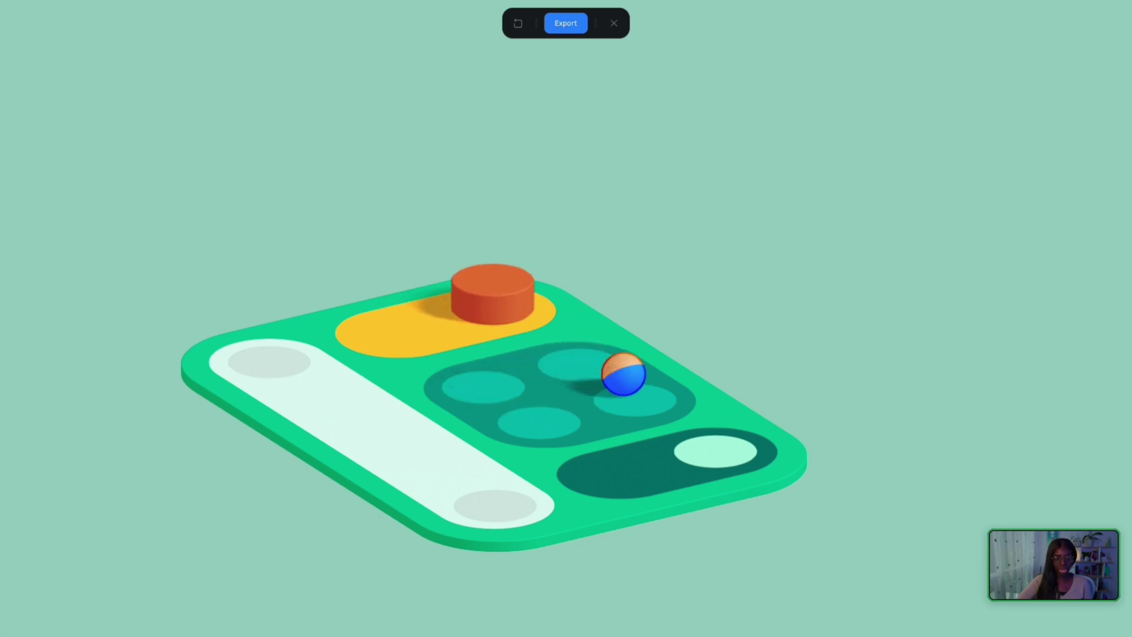
{"action": "left_click", "coordinate": [613, 23]}
- Unhide the Animation-3 group, select the sphere inside it and view its State and State 2
{"action": "scroll", "coordinate": [479, 412], "scroll_direction": "right", "scroll_amount": 1}
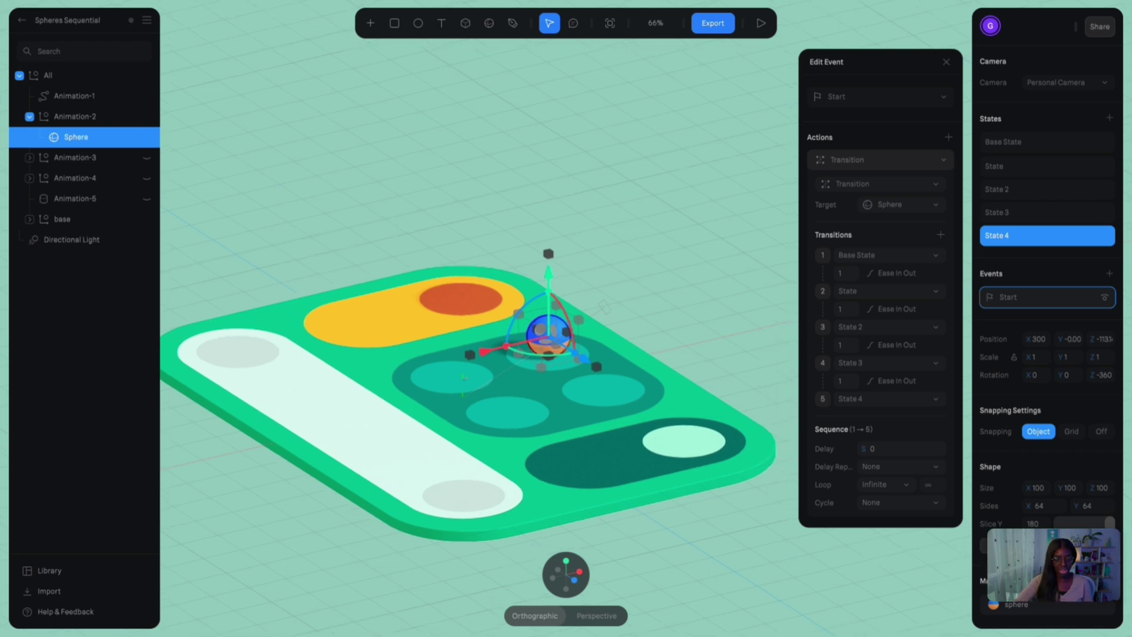
{"action": "scroll", "coordinate": [478, 413], "scroll_direction": "up", "scroll_amount": 1}
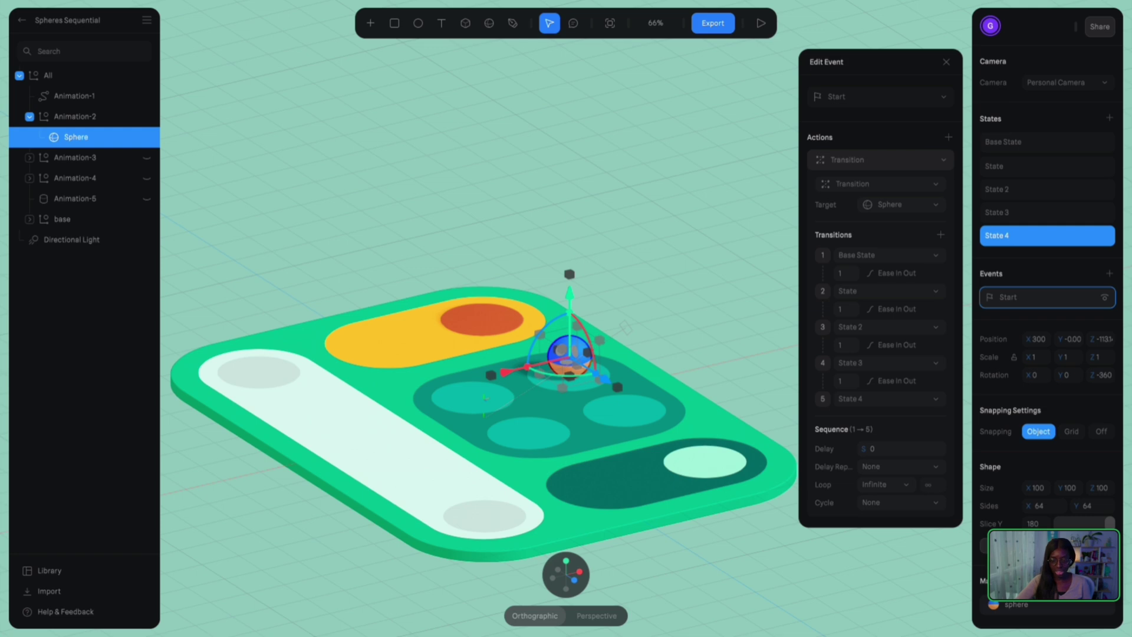
{"action": "left_click", "coordinate": [147, 158]}
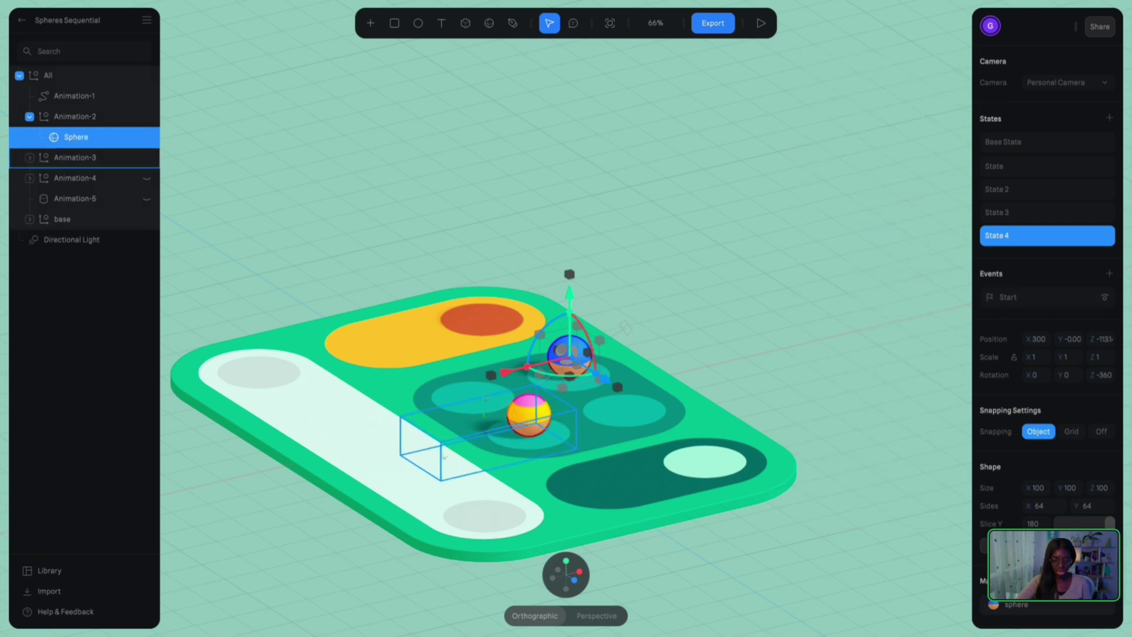
{"action": "double_click", "coordinate": [529, 415]}
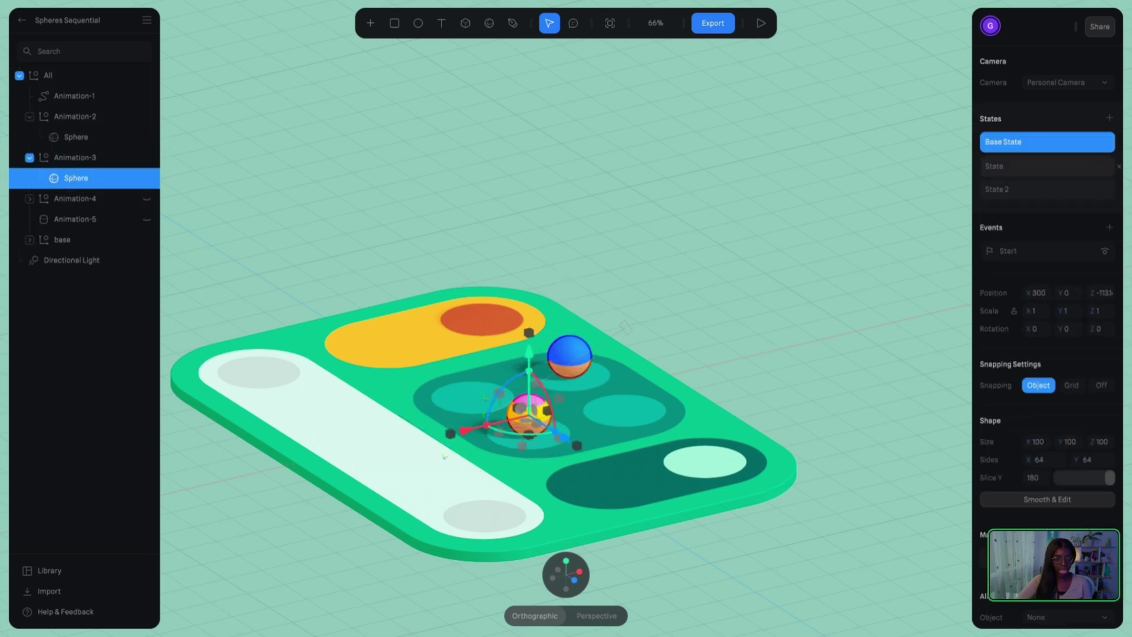
{"action": "left_click", "coordinate": [1047, 166]}
{"action": "left_click", "coordinate": [1047, 189]}
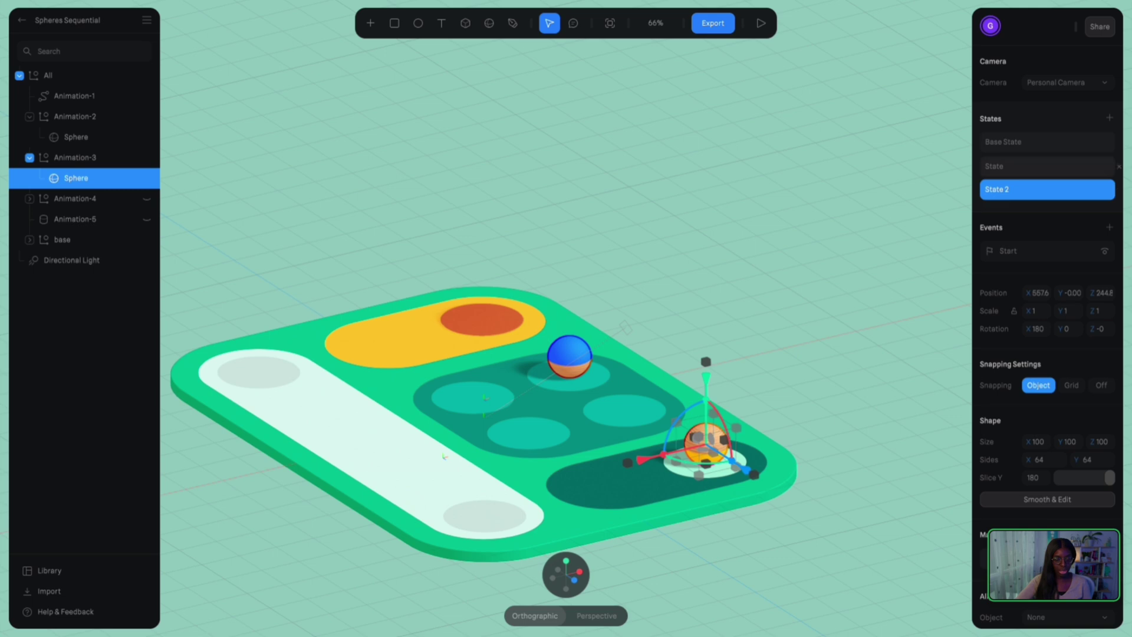
- Compare the Animation-3 sphere's position and rotation in State with its Base State
{"action": "left_click", "coordinate": [1047, 166]}
{"action": "scroll", "coordinate": [565, 309], "scroll_direction": "up", "scroll_amount": 8, "text": "ctrl"}
{"action": "scroll", "coordinate": [565, 309], "scroll_direction": "down", "scroll_amount": 5}
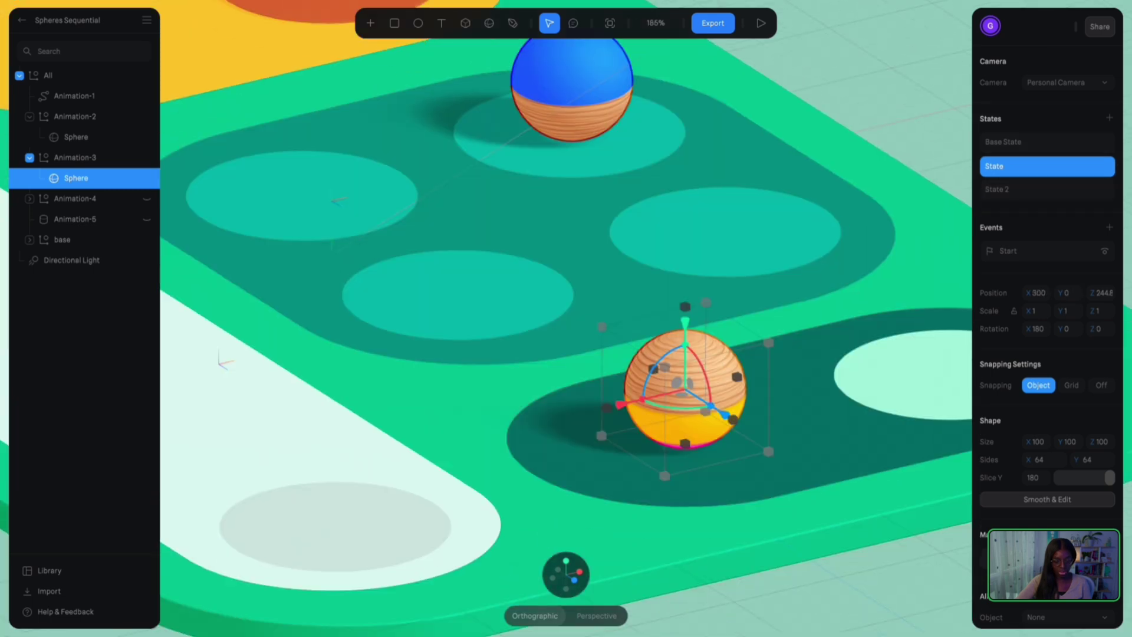
{"action": "scroll", "coordinate": [565, 309], "scroll_direction": "right", "scroll_amount": 1}
{"action": "left_click", "coordinate": [1047, 142]}
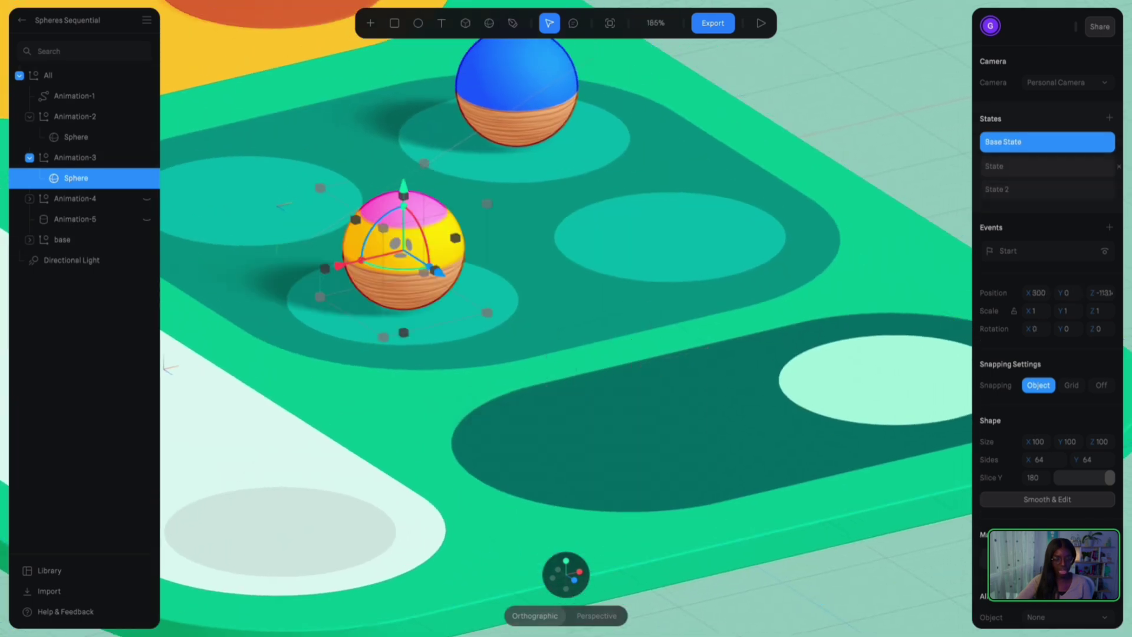
{"action": "left_click", "coordinate": [1047, 166]}
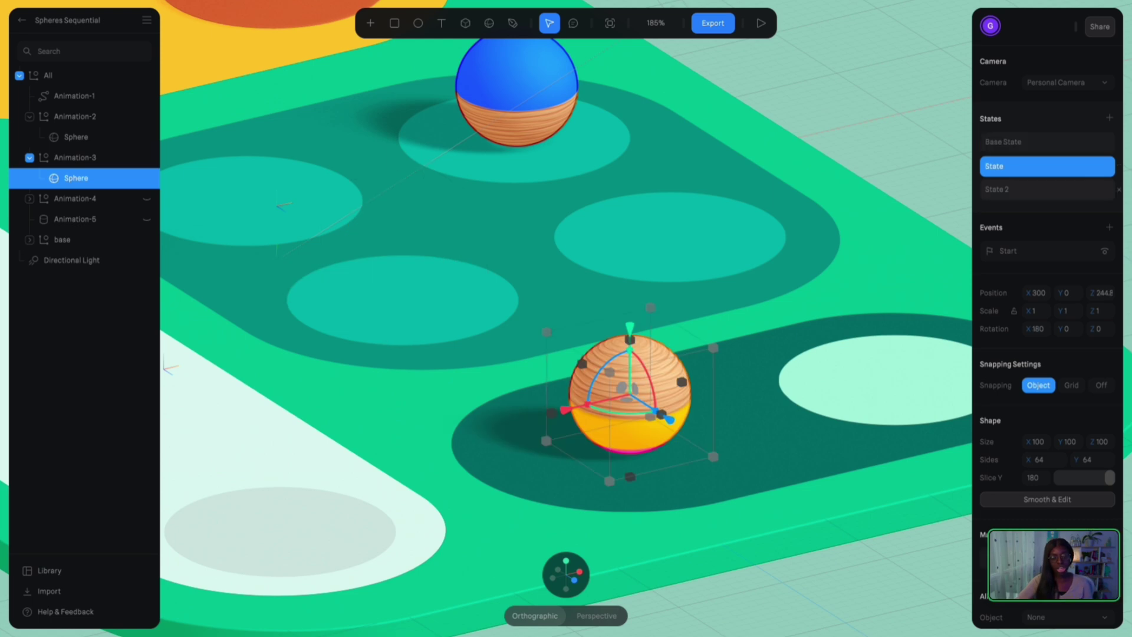
- Examine the transition sequence in the Animation-3 sphere's Start event and play the preview twice
{"action": "left_click", "coordinate": [1047, 251]}
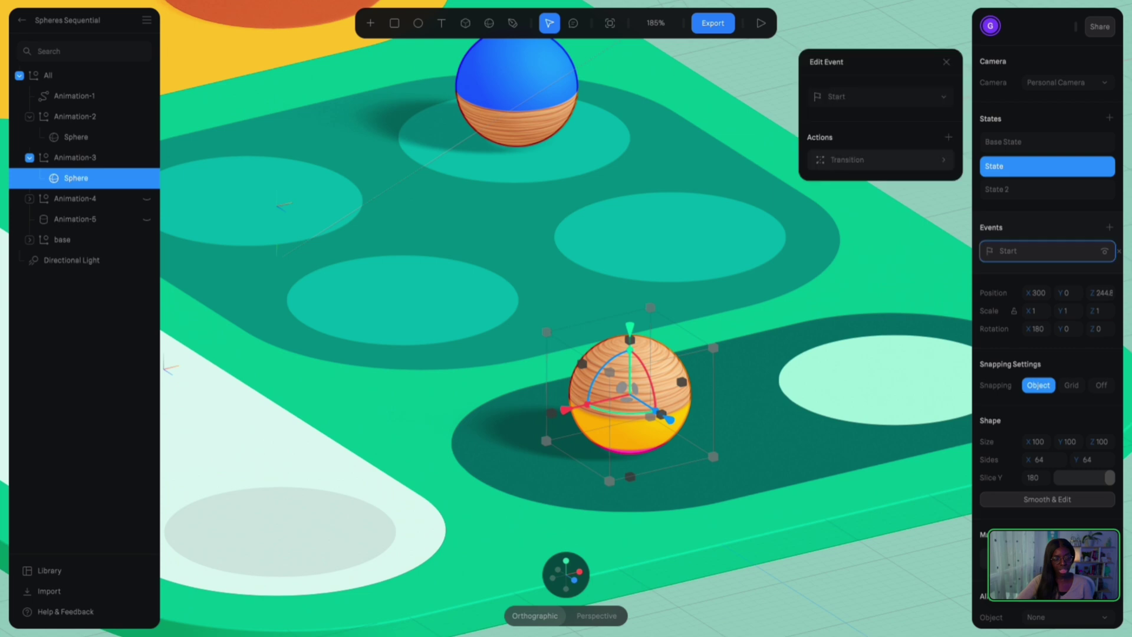
{"action": "left_click", "coordinate": [881, 160]}
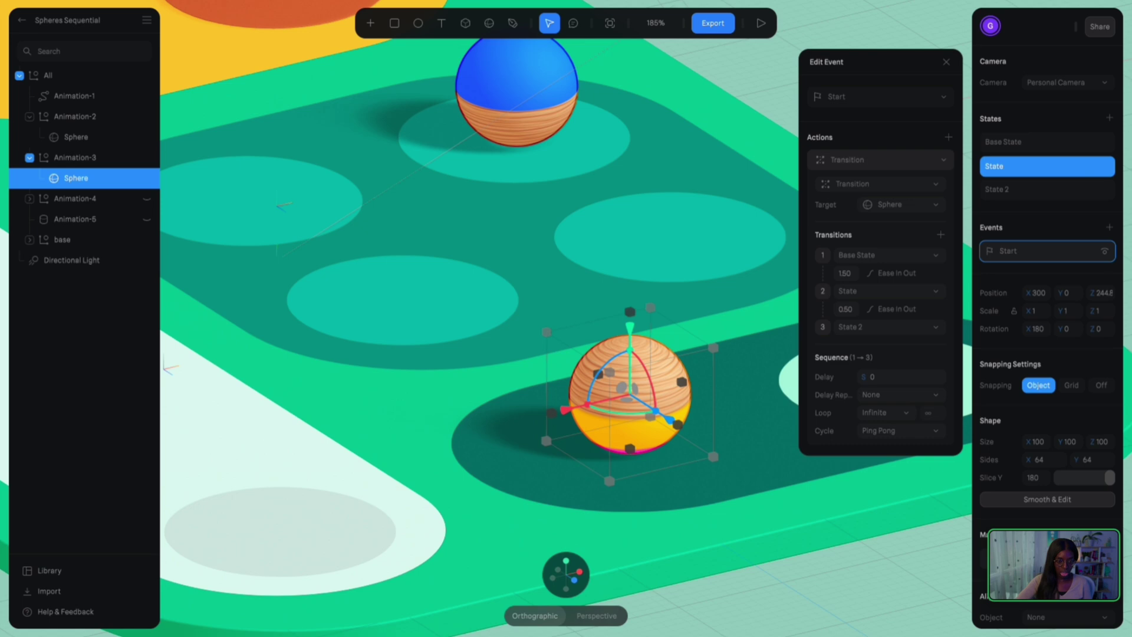
{"action": "left_click", "coordinate": [760, 23]}
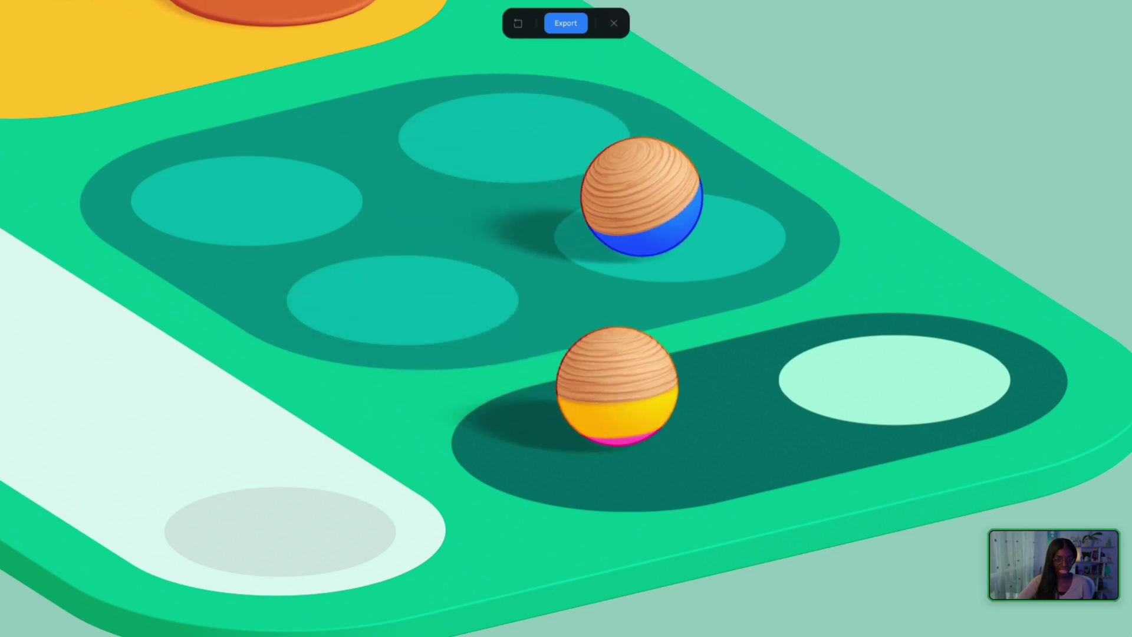
{"action": "key", "text": "Escape"}
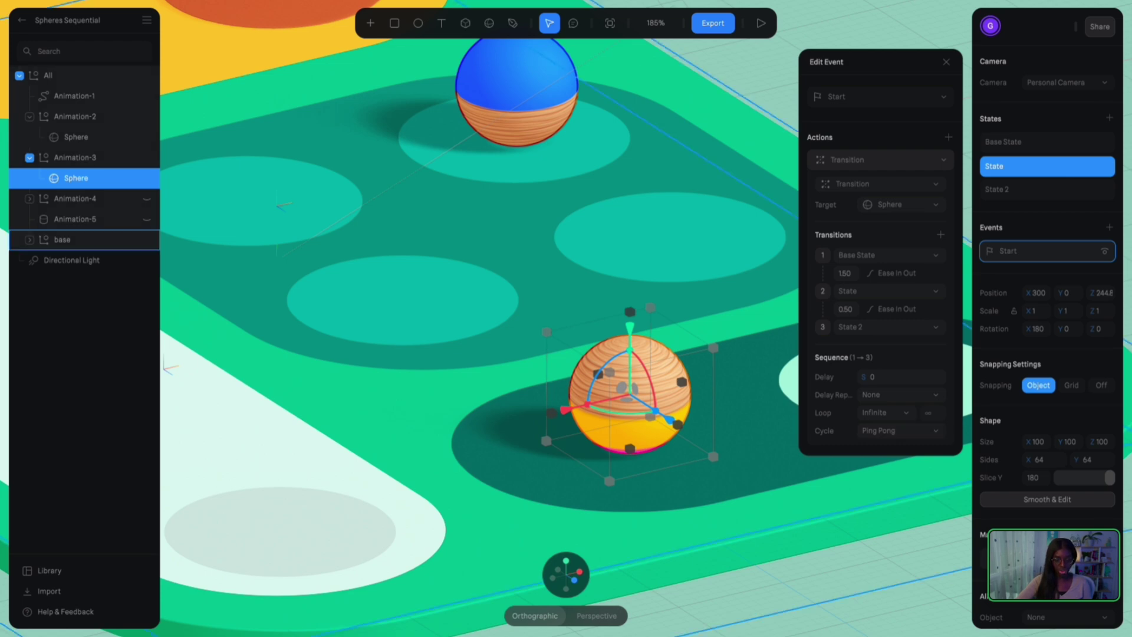
{"action": "left_click", "coordinate": [760, 23]}
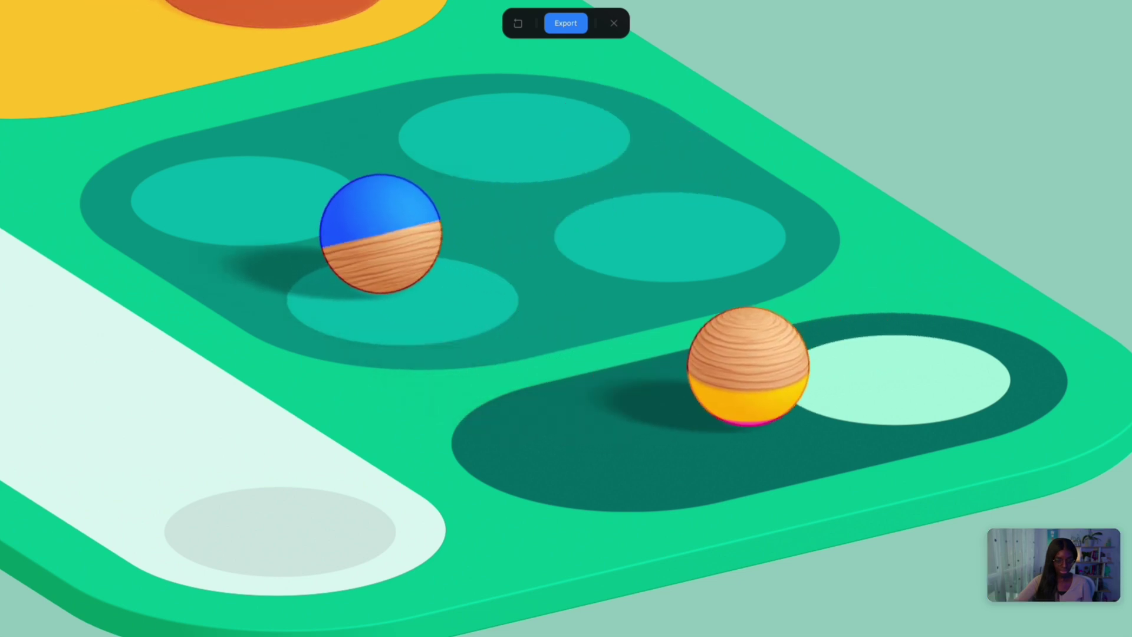
{"action": "left_click", "coordinate": [614, 23]}
- Unhide the Animation-4 group and select the sphere inside it
{"action": "scroll", "coordinate": [564, 236], "scroll_direction": "down", "scroll_amount": 5}
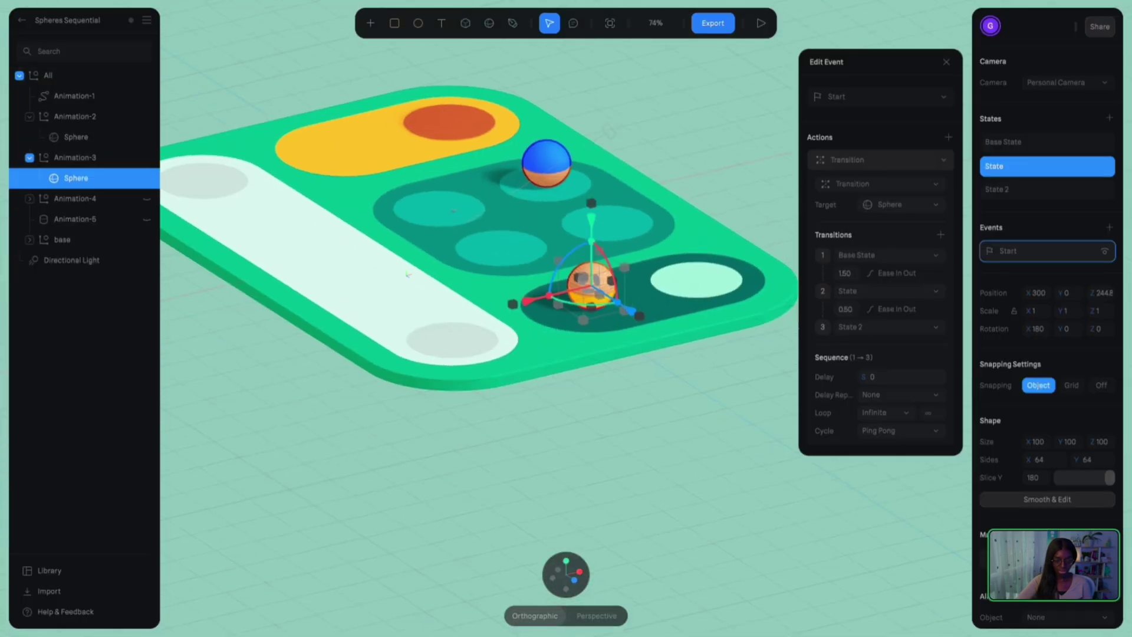
{"action": "scroll", "coordinate": [564, 235], "scroll_direction": "up", "scroll_amount": 2}
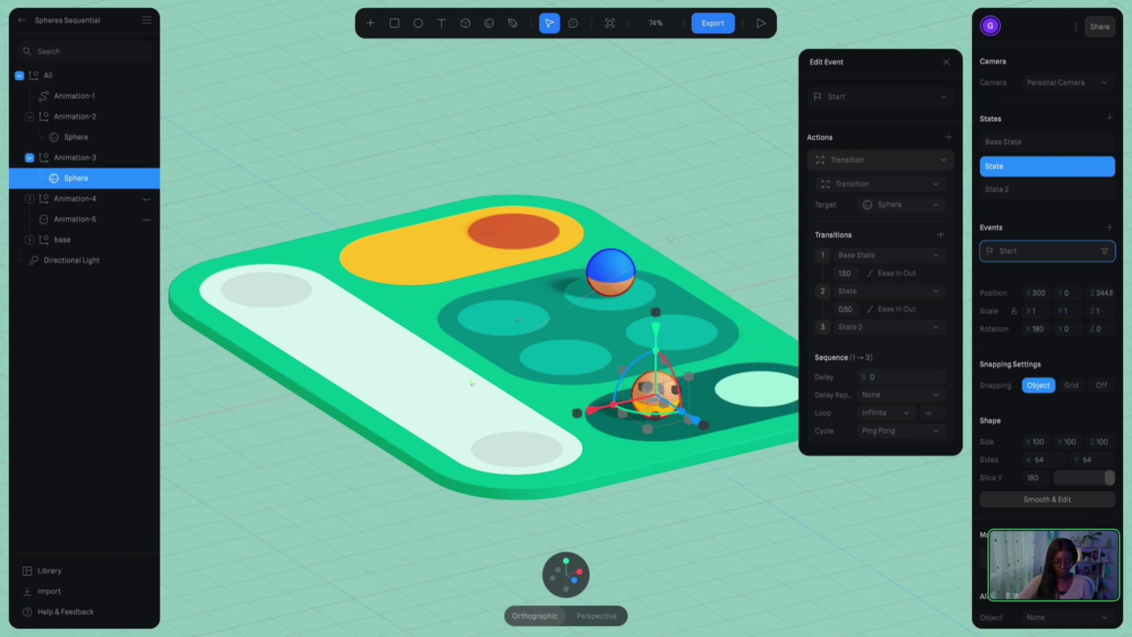
{"action": "key", "text": "Escape"}
{"action": "left_click", "coordinate": [76, 178]}
{"action": "left_click", "coordinate": [75, 198]}
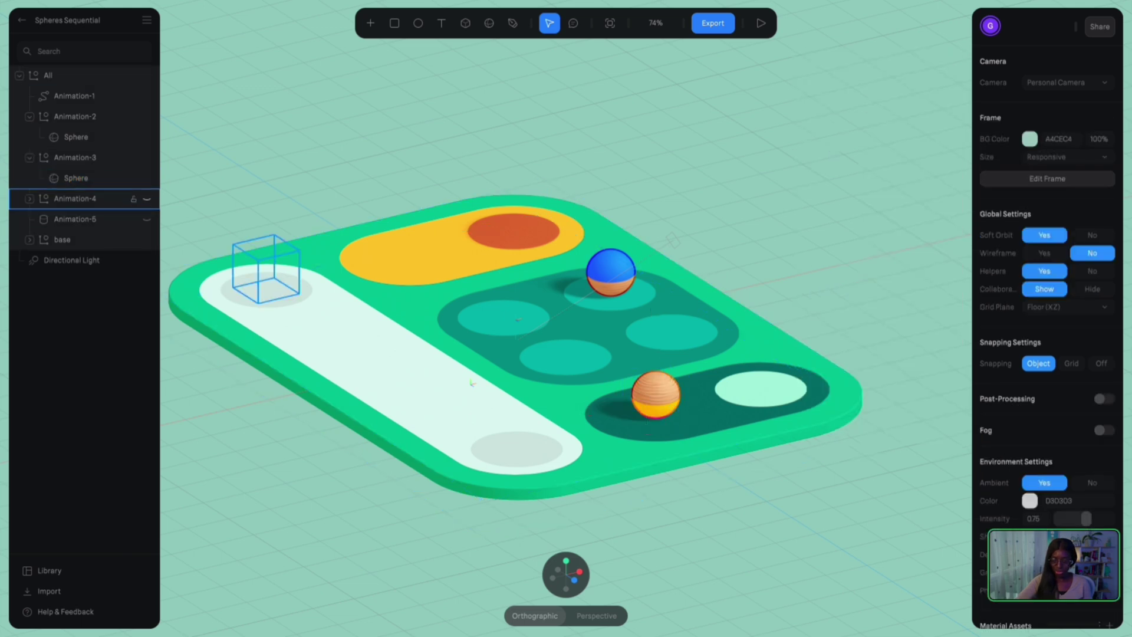
{"action": "left_click", "coordinate": [147, 198]}
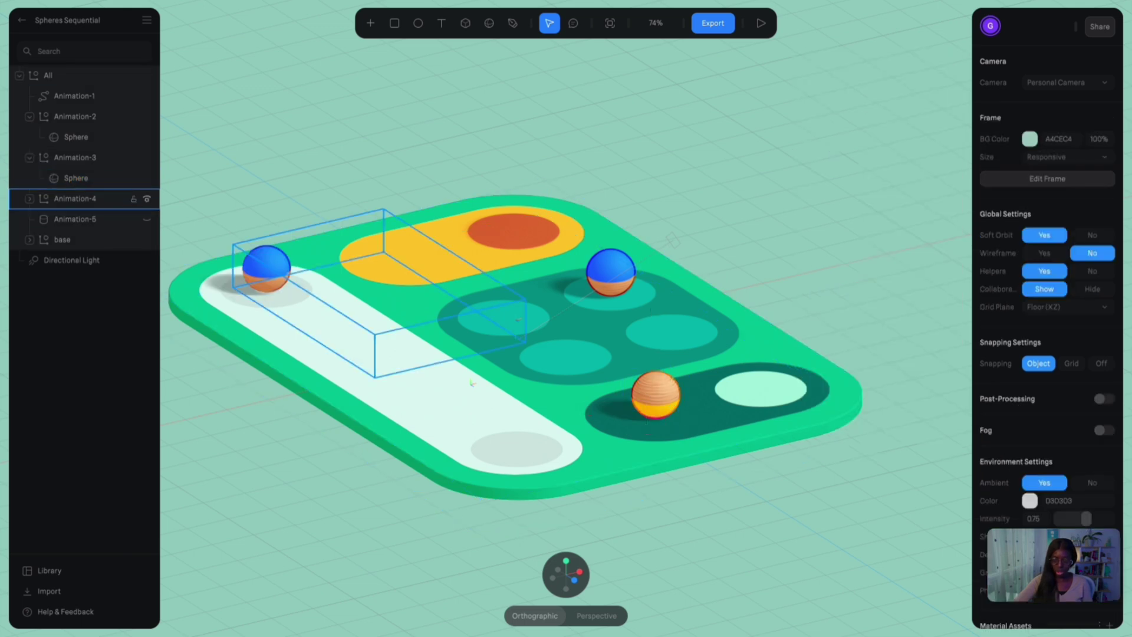
{"action": "left_click", "coordinate": [48, 75]}
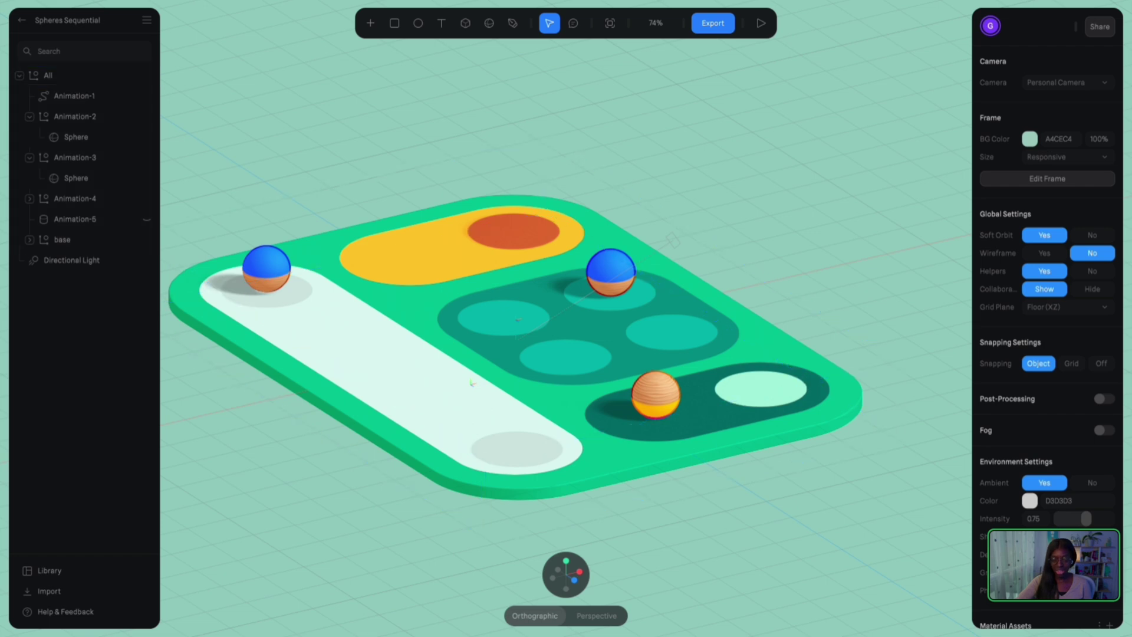
{"action": "middle_click_drag", "start_coordinate": [516, 348], "coordinate": [560, 381]}
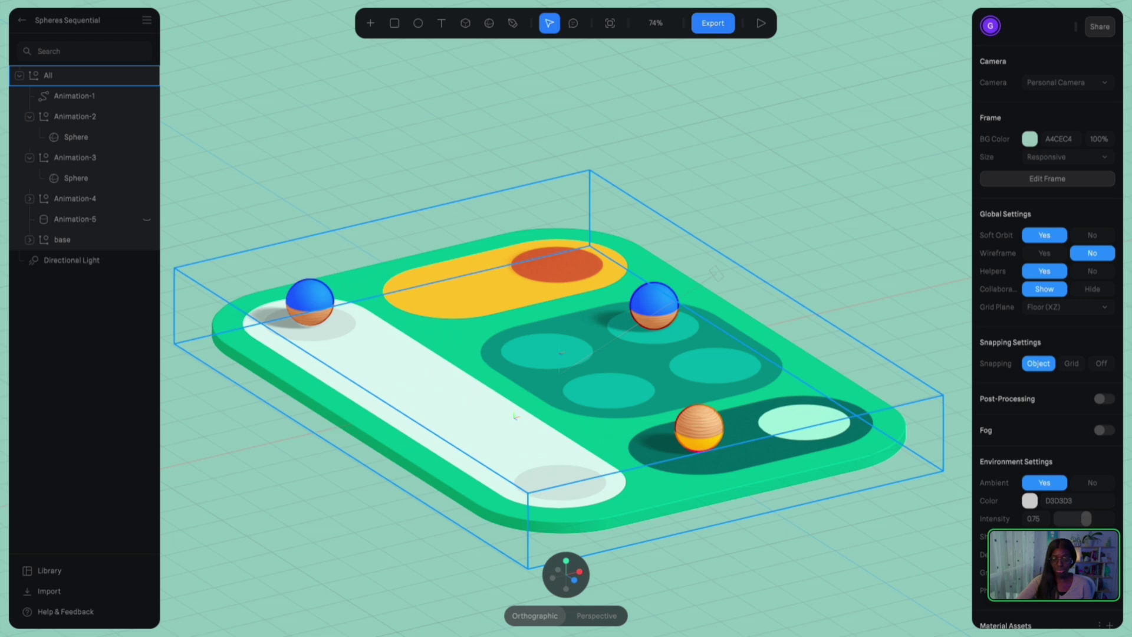
{"action": "double_click", "coordinate": [309, 302]}
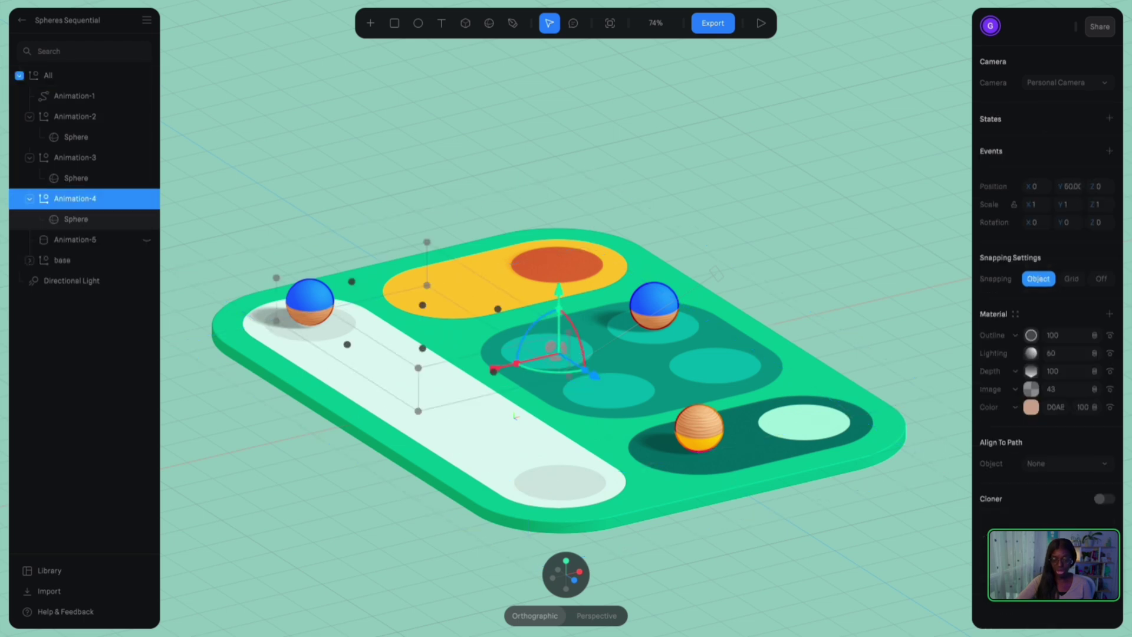
{"action": "double_click", "coordinate": [309, 303]}
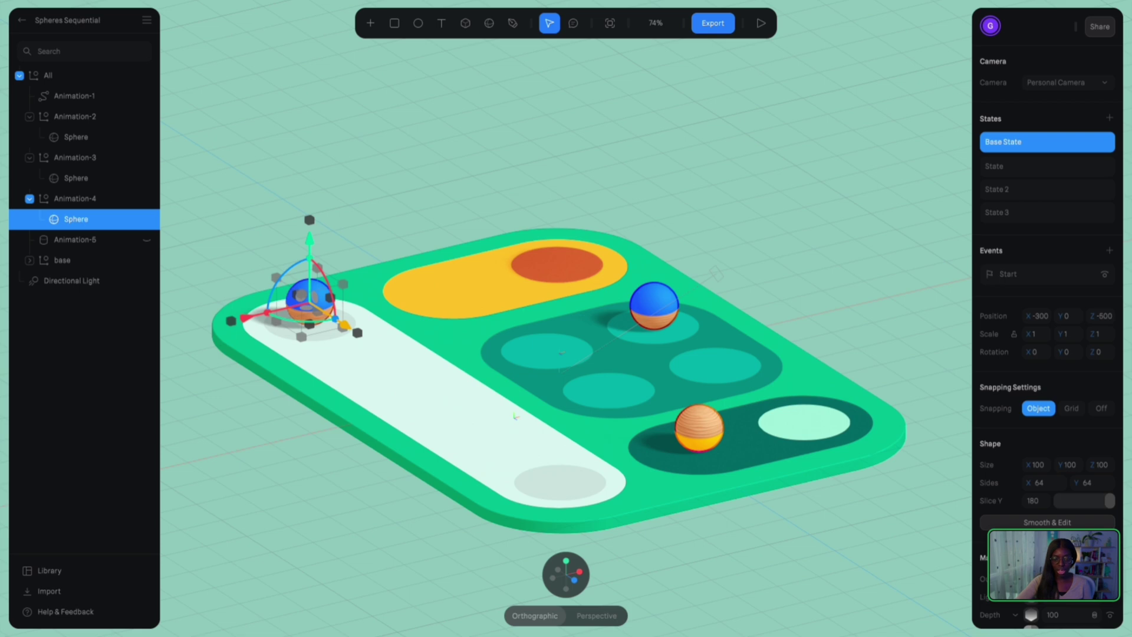
- Compare the Animation-4 sphere's size, position and rotation in State and State 2
{"action": "scroll", "coordinate": [544, 391], "scroll_direction": "up", "scroll_amount": 2}
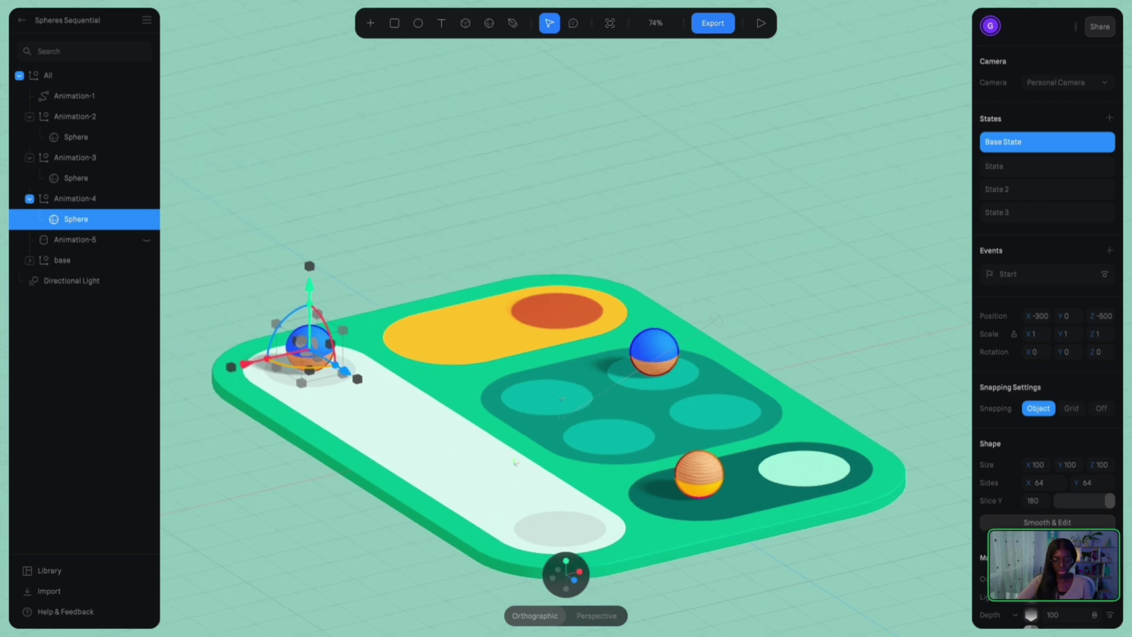
{"action": "left_click", "coordinate": [1047, 189]}
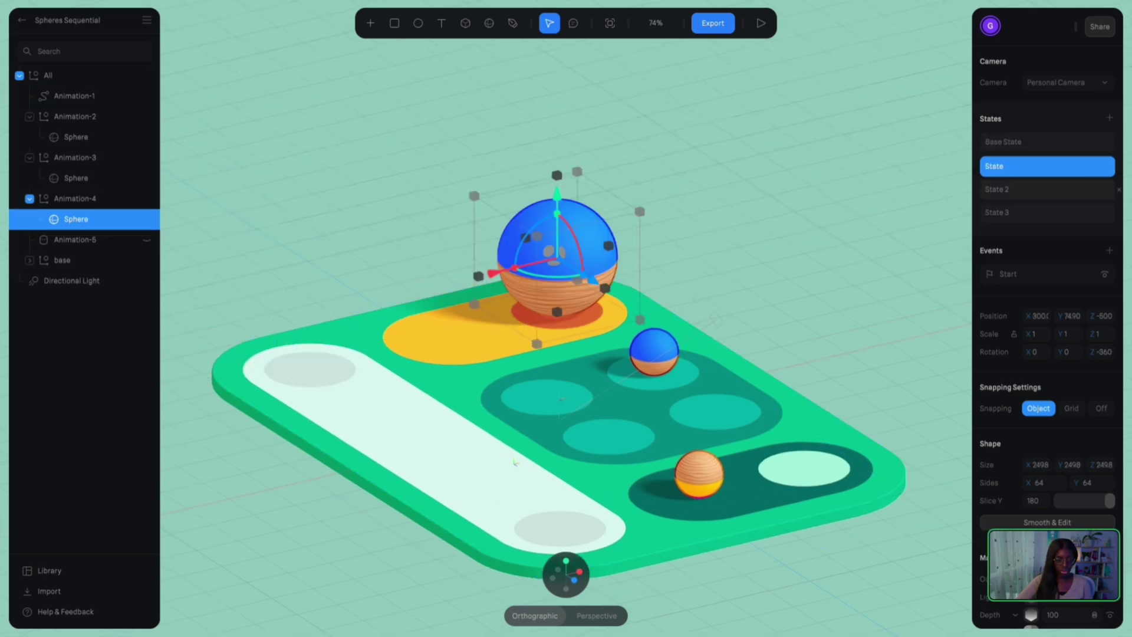
{"action": "left_click", "coordinate": [1047, 166]}
{"action": "left_click", "coordinate": [1047, 189]}
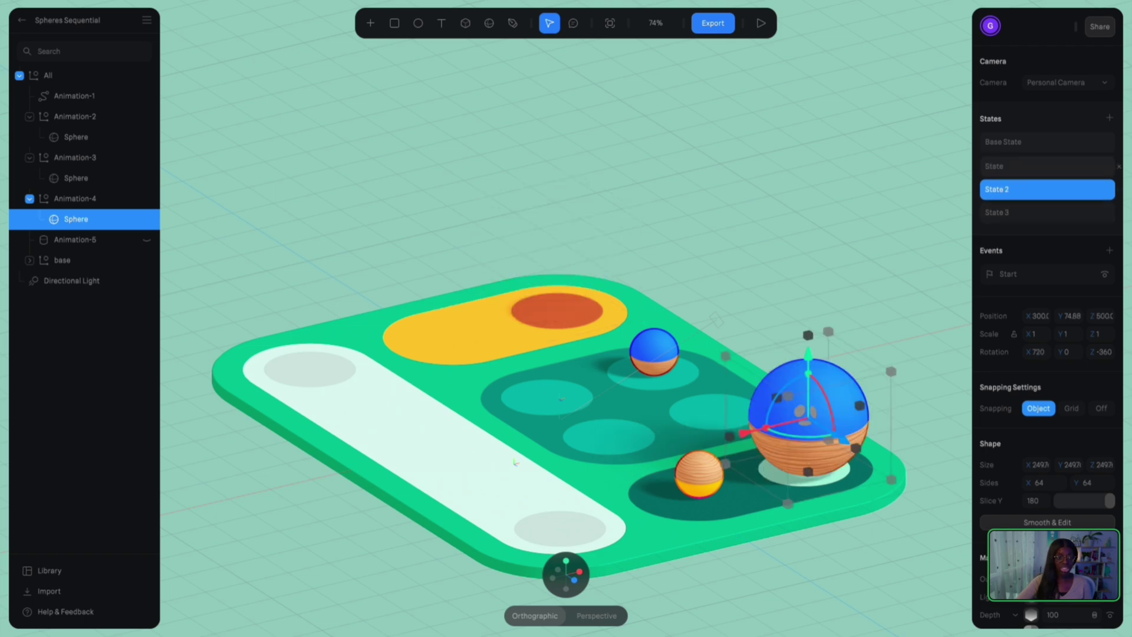
{"action": "left_click", "coordinate": [1047, 167]}
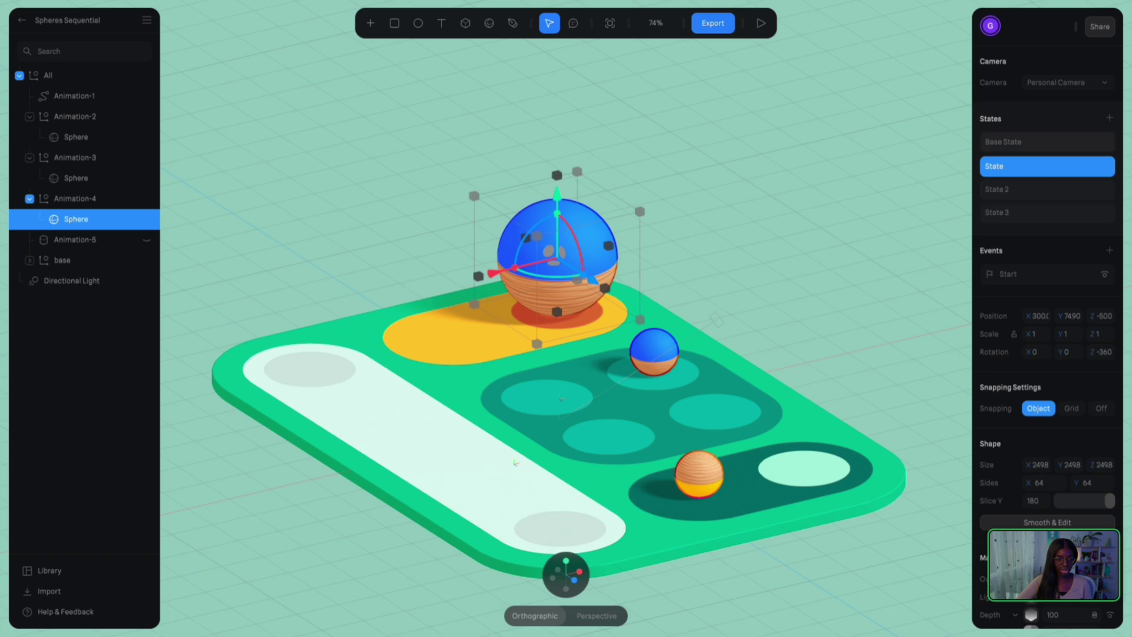
- Step through the Animation-4 sphere's Base State, State, State 2 and State 3 to compare position, size and rotation
{"action": "left_click", "coordinate": [1047, 142]}
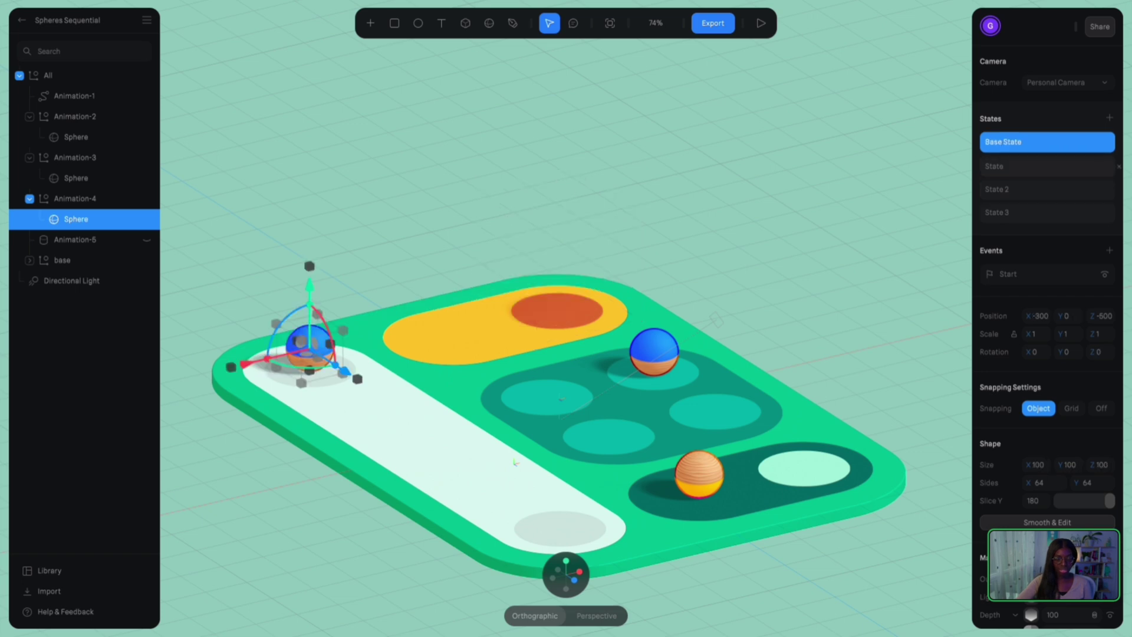
{"action": "left_click", "coordinate": [1047, 166]}
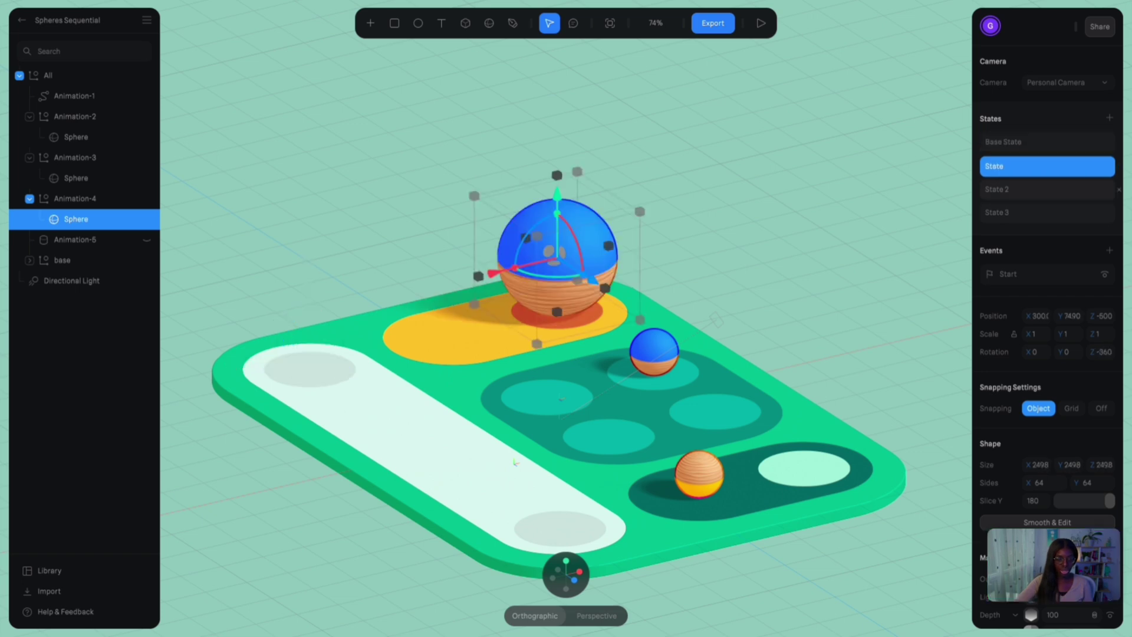
{"action": "left_click", "coordinate": [1047, 190]}
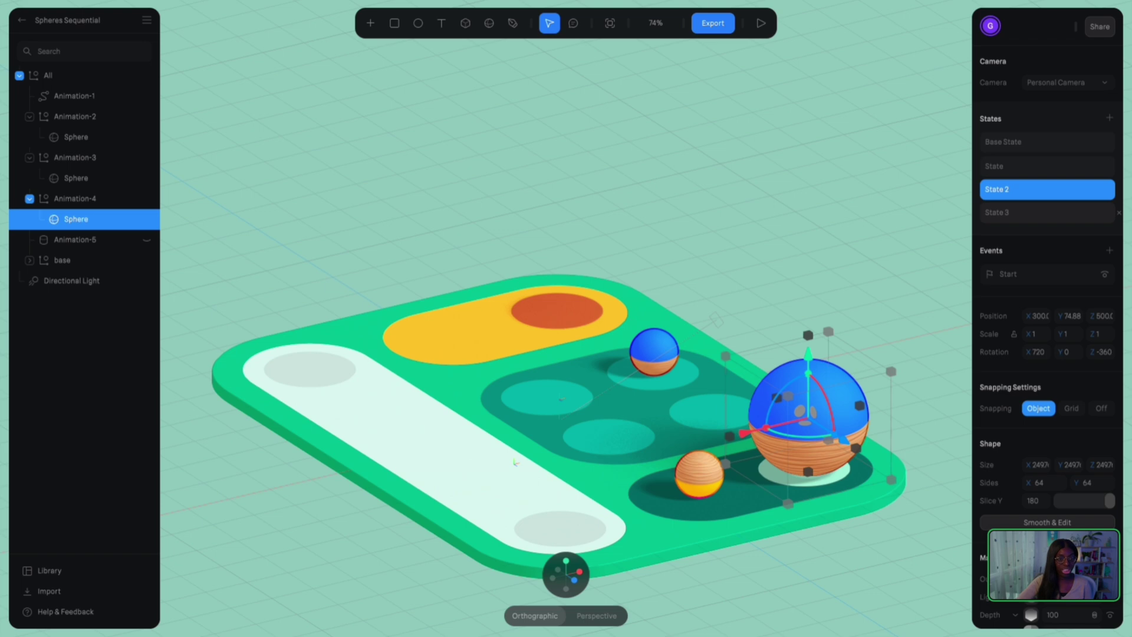
{"action": "left_click", "coordinate": [1047, 212]}
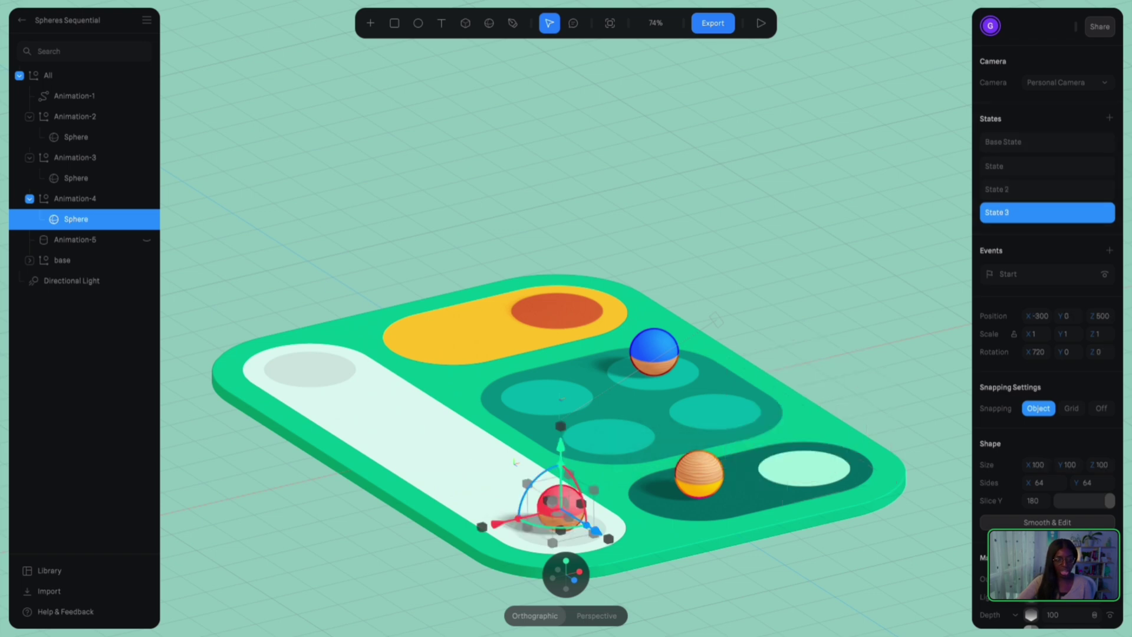
- Inspect the Animation-4 sphere up close in State 3 and view the transition sequence in its Start event
{"action": "scroll", "coordinate": [566, 448], "scroll_direction": "down", "scroll_amount": 2}
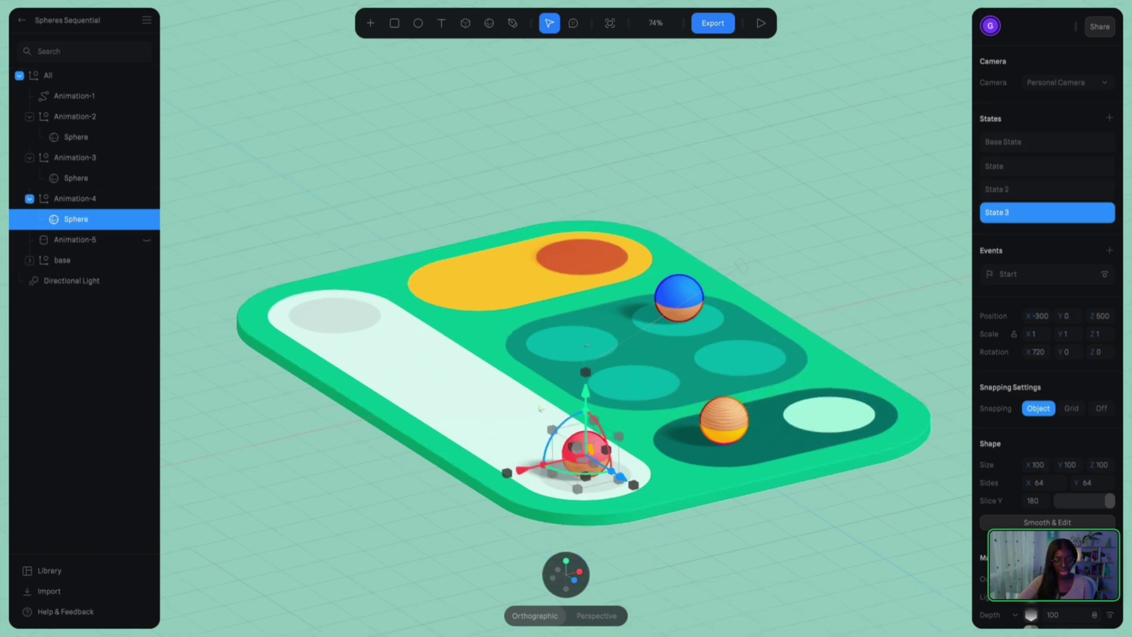
{"action": "scroll", "coordinate": [567, 523], "scroll_direction": "up", "scroll_amount": 5, "text": "ctrl"}
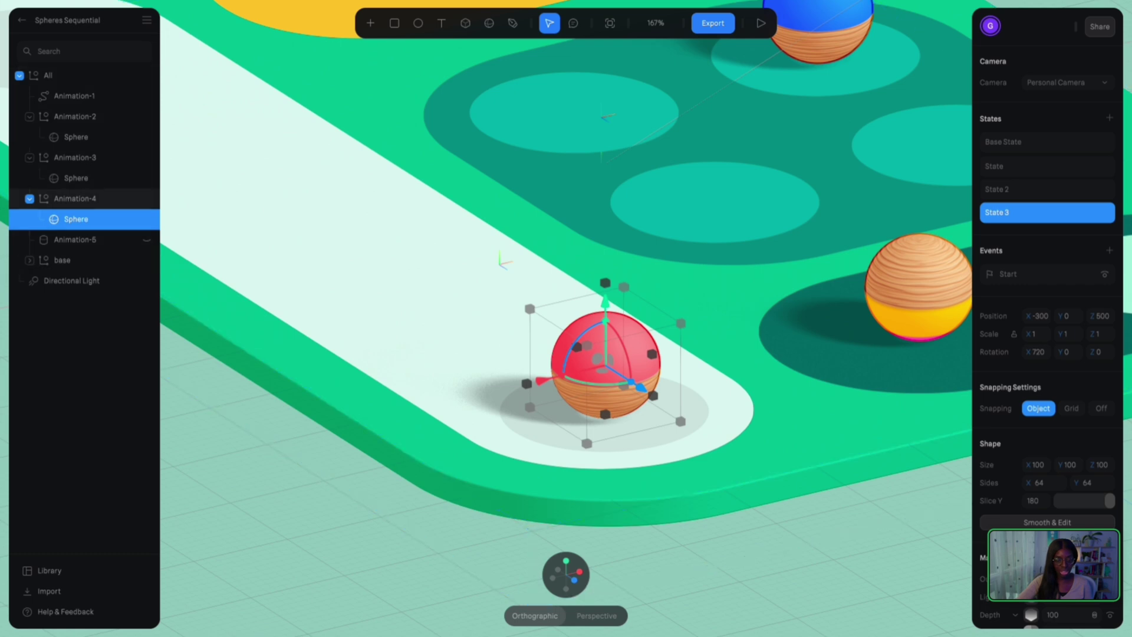
{"action": "scroll", "coordinate": [519, 371], "scroll_direction": "down", "scroll_amount": 5, "text": "ctrl"}
{"action": "left_click", "coordinate": [1041, 274]}
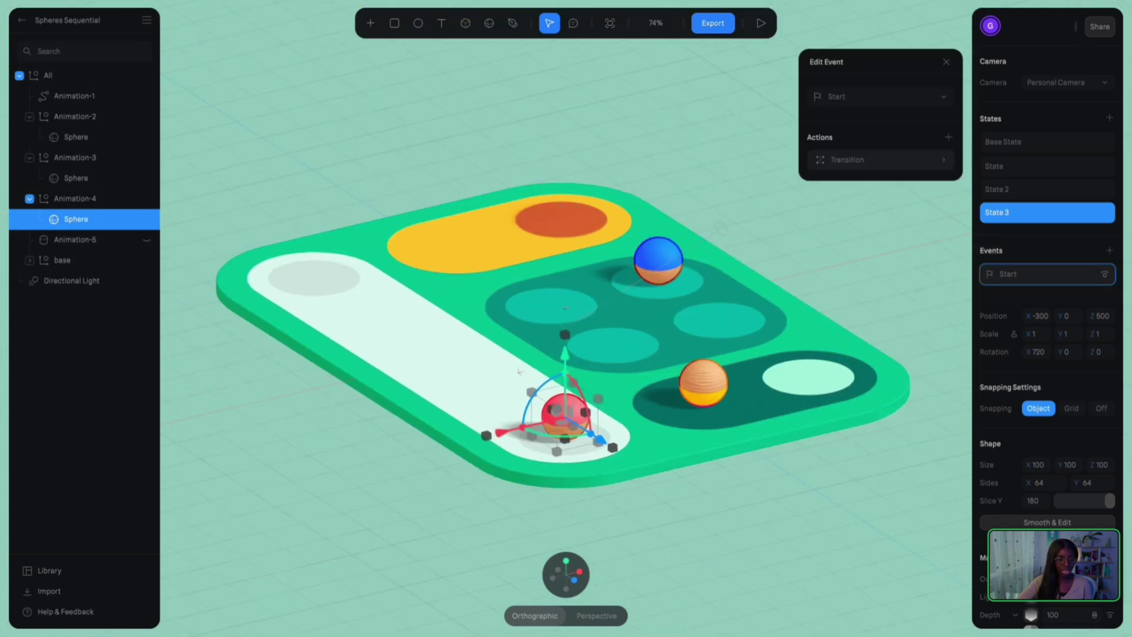
{"action": "left_click", "coordinate": [880, 160]}
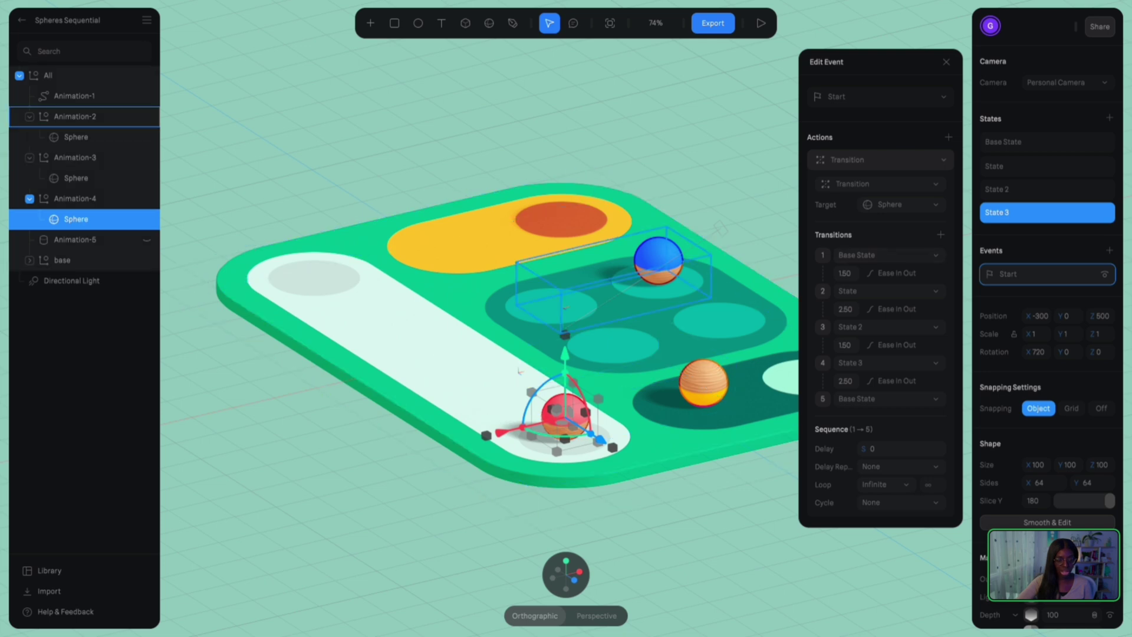
- Select the blue Animation-2 sphere and compare its Base State with State 4
{"action": "double_click", "coordinate": [659, 260]}
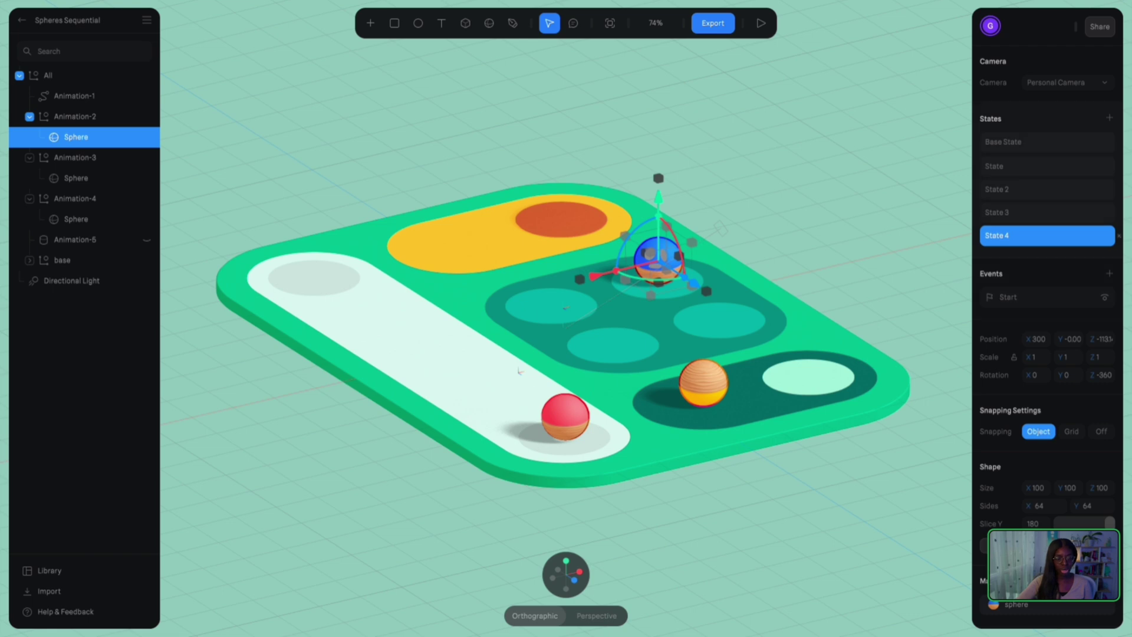
{"action": "left_click", "coordinate": [1047, 142]}
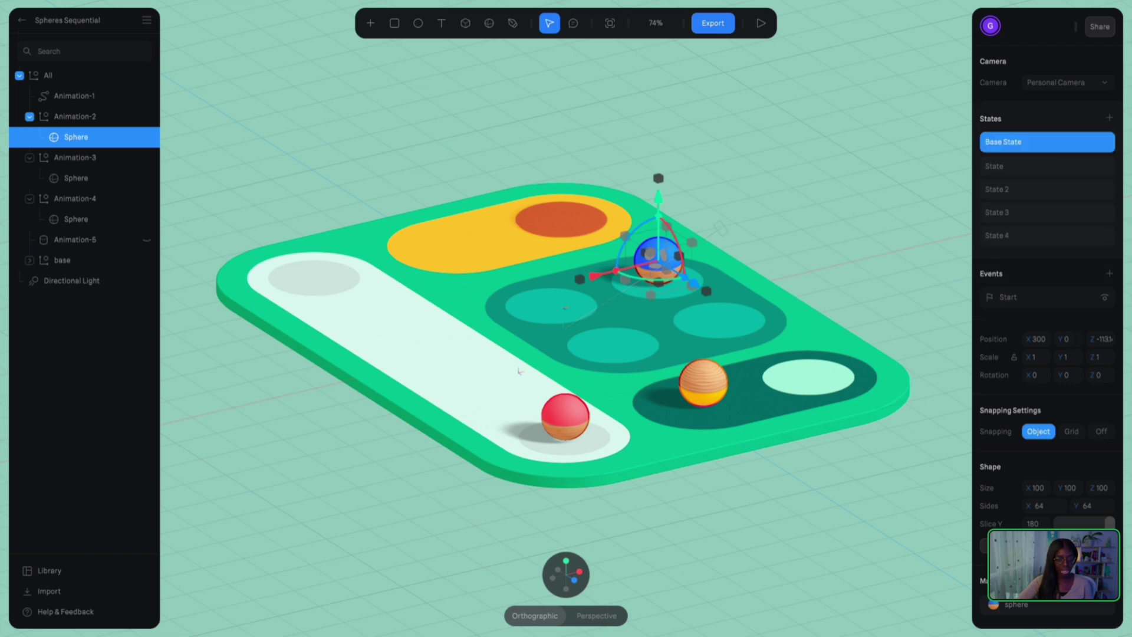
{"action": "left_click", "coordinate": [1047, 236]}
- Review the Animation-4 sphere's Start event transitions again and play the scene preview, returning to the editor when done
{"action": "left_click", "coordinate": [76, 220]}
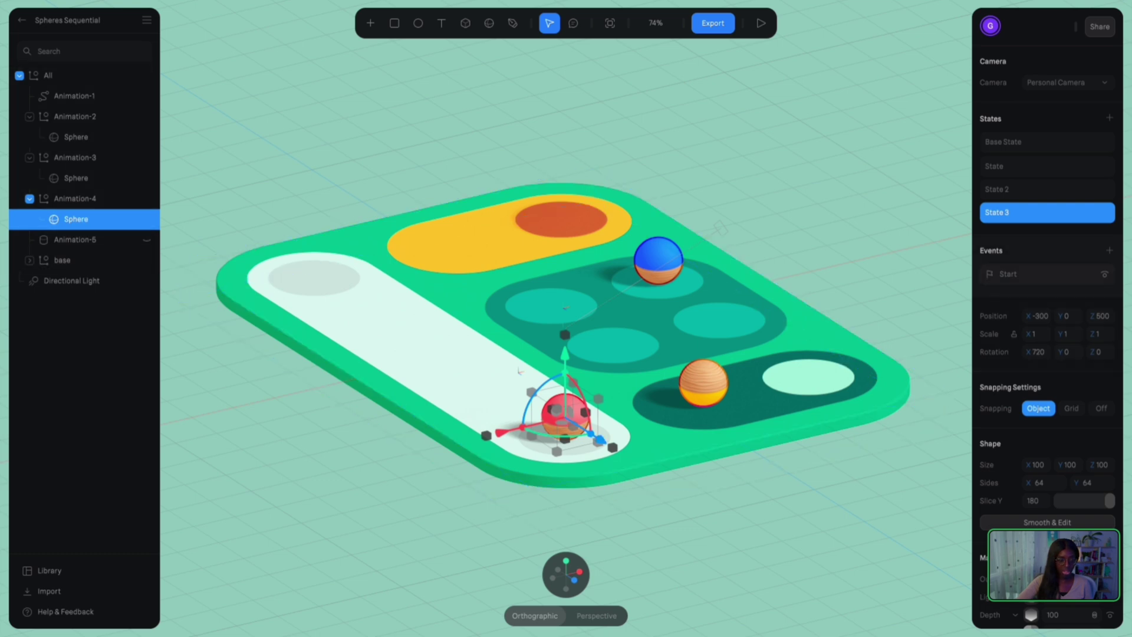
{"action": "left_click", "coordinate": [1040, 274]}
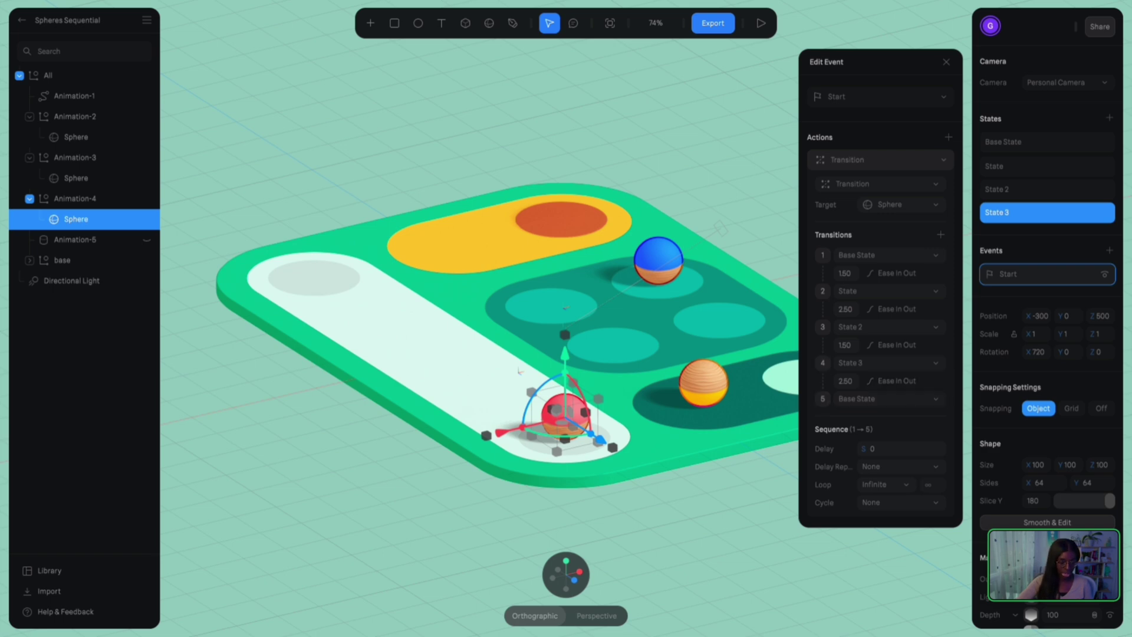
{"action": "left_click", "coordinate": [761, 24]}
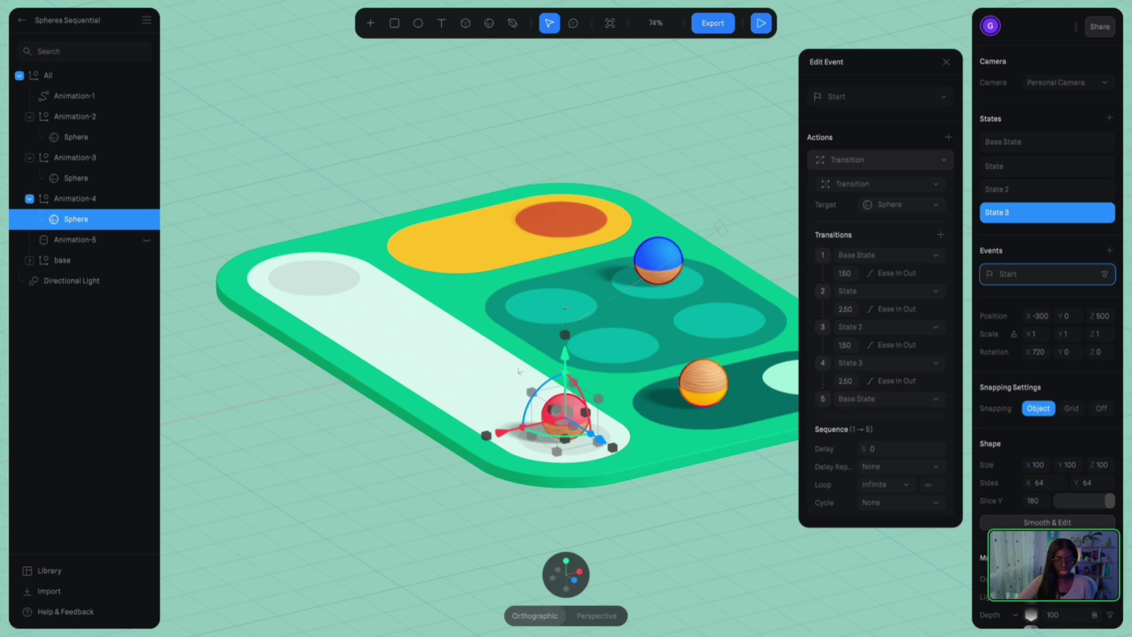
{"action": "left_click", "coordinate": [761, 23]}
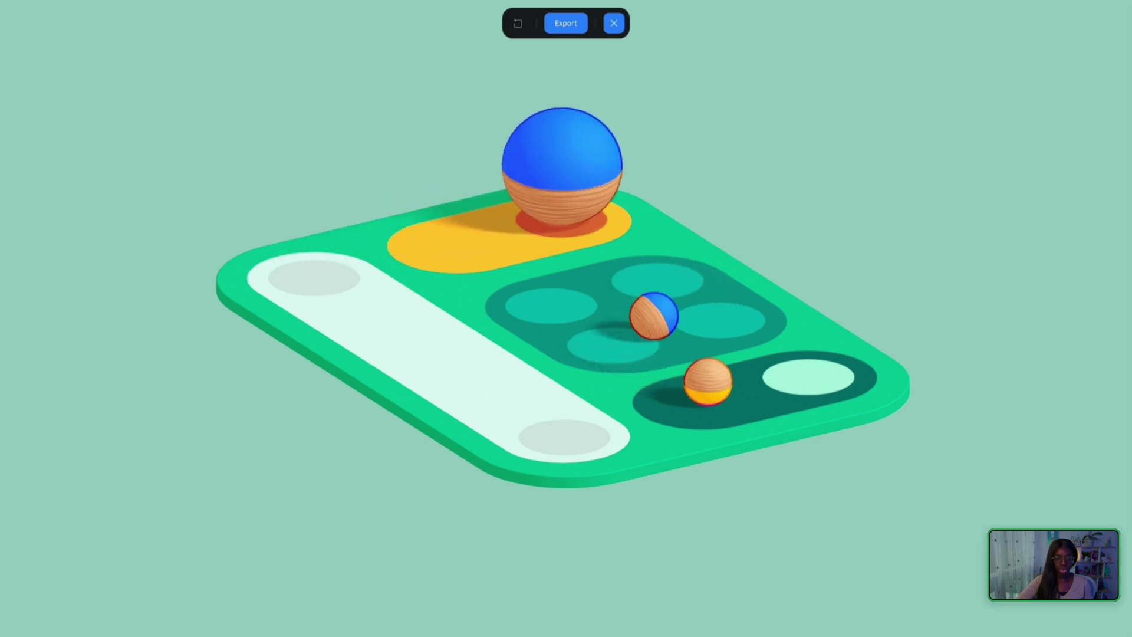
{"action": "left_click", "coordinate": [614, 23]}
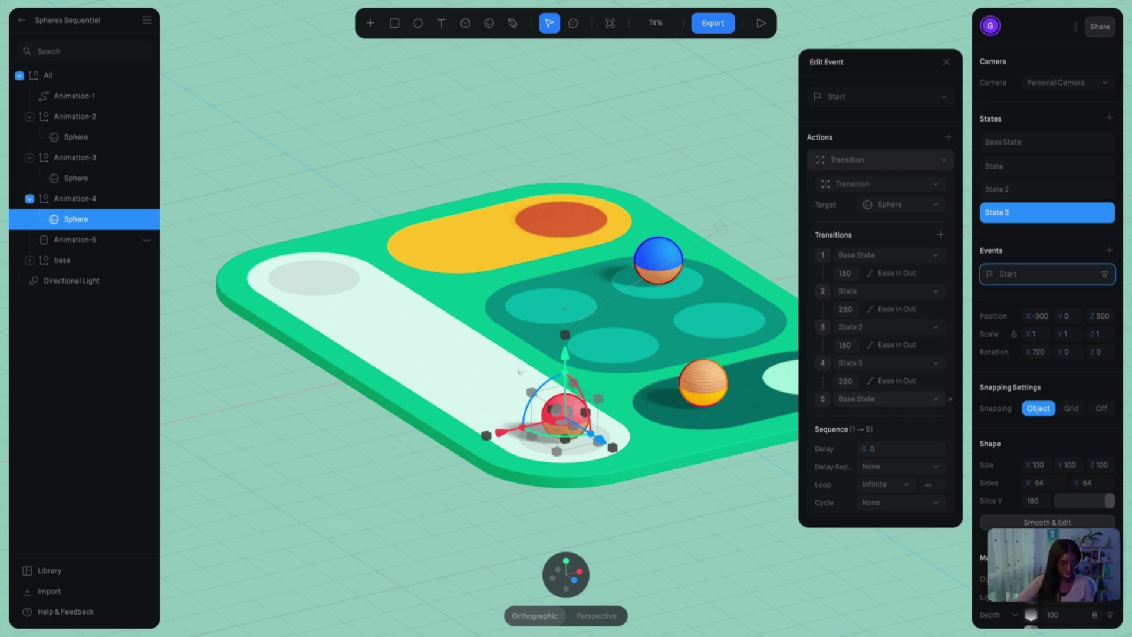
- Unhide the Animation-5 ring on the white track and select it
{"action": "key", "text": "Escape"}
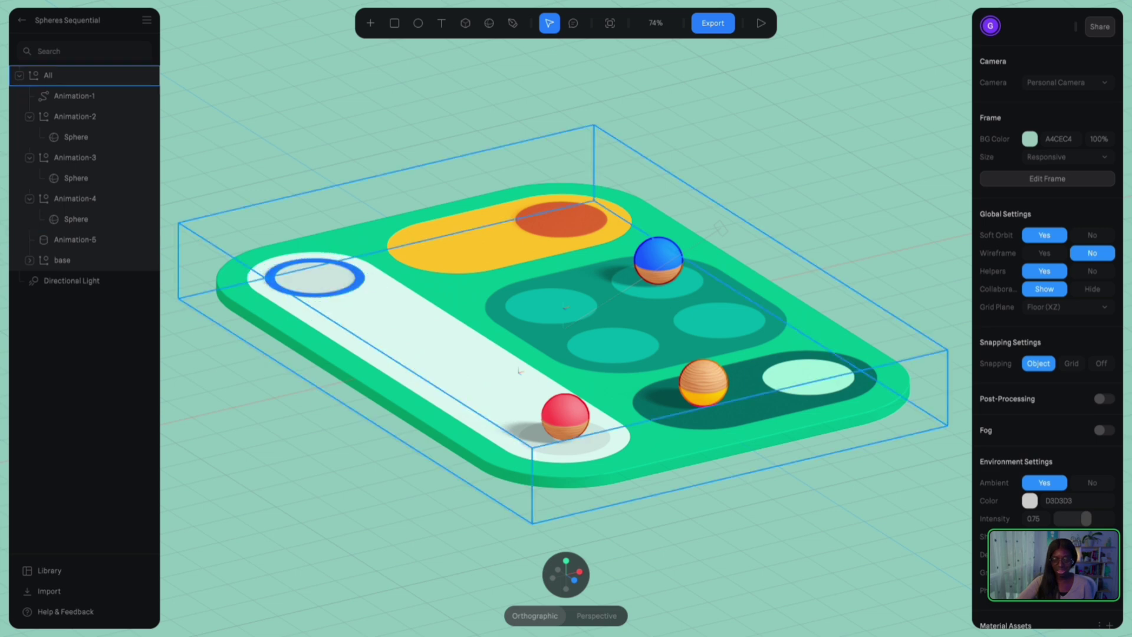
{"action": "scroll", "coordinate": [518, 370], "scroll_direction": "up", "scroll_amount": 5}
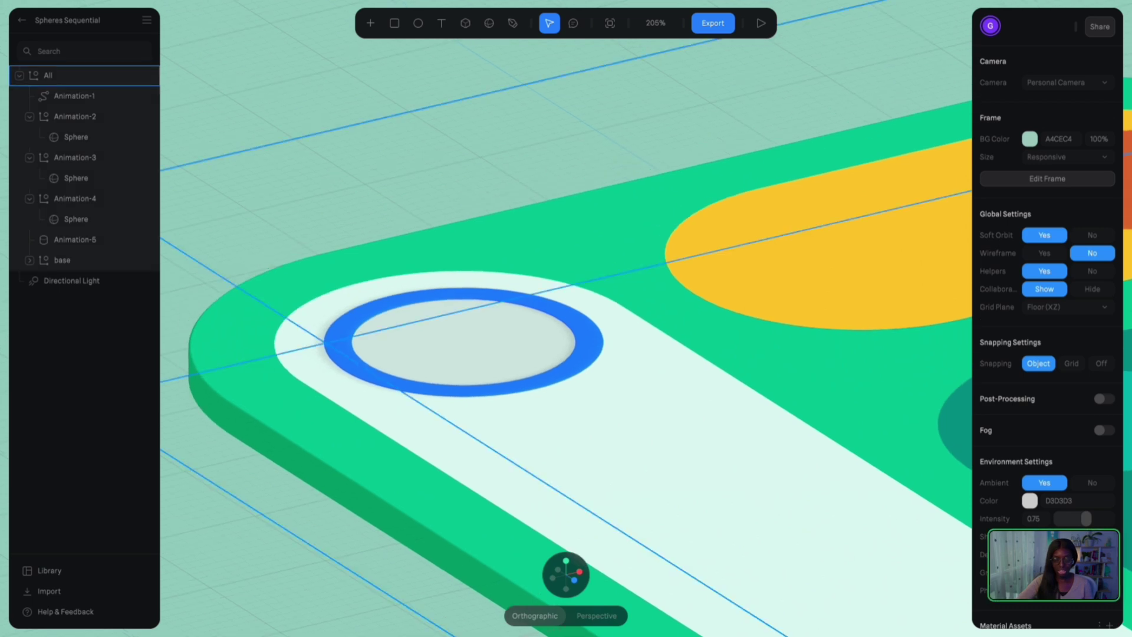
{"action": "scroll", "coordinate": [519, 330], "scroll_direction": "down", "scroll_amount": 5}
{"action": "scroll", "coordinate": [518, 330], "scroll_direction": "up", "scroll_amount": 2}
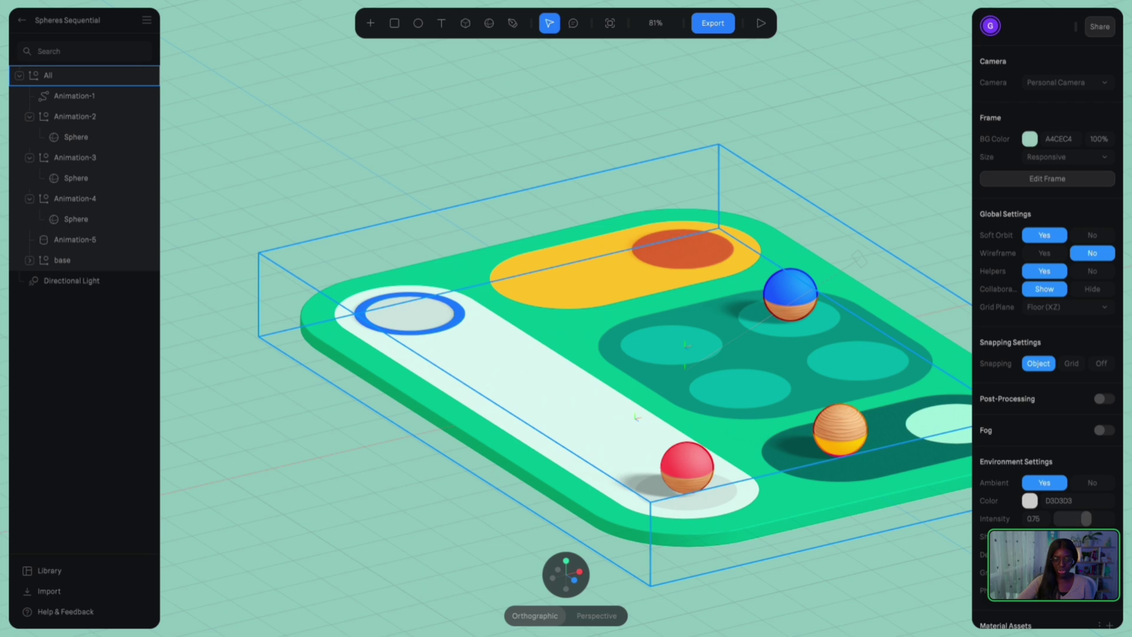
{"action": "double_click", "coordinate": [458, 315]}
{"action": "scroll", "coordinate": [519, 330], "scroll_direction": "right", "scroll_amount": 2}
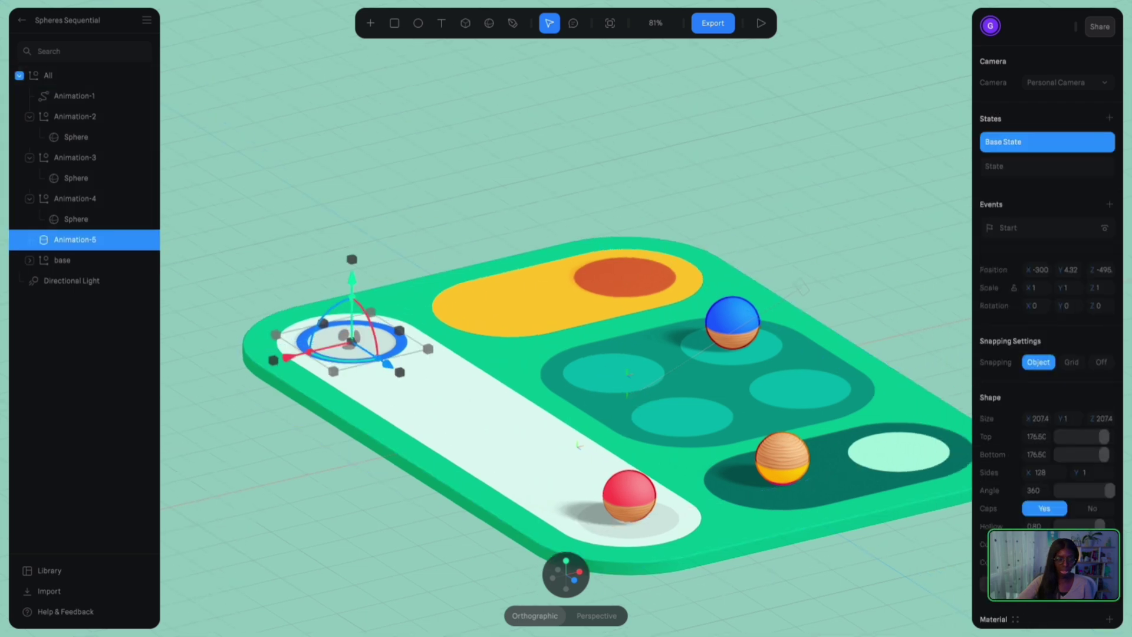
{"action": "scroll", "coordinate": [519, 330], "scroll_direction": "down", "scroll_amount": 1}
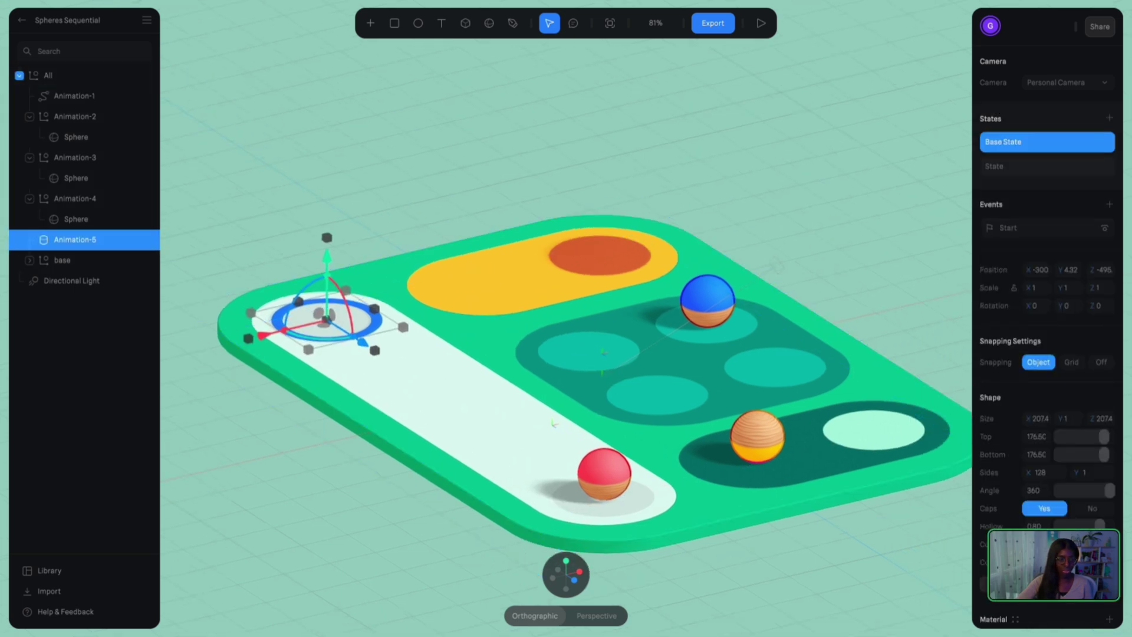
- Show Animation-5 in State, examine the transition sequence in its Start event and play the scene preview
{"action": "left_click", "coordinate": [1047, 166]}
{"action": "left_click", "coordinate": [1026, 227]}
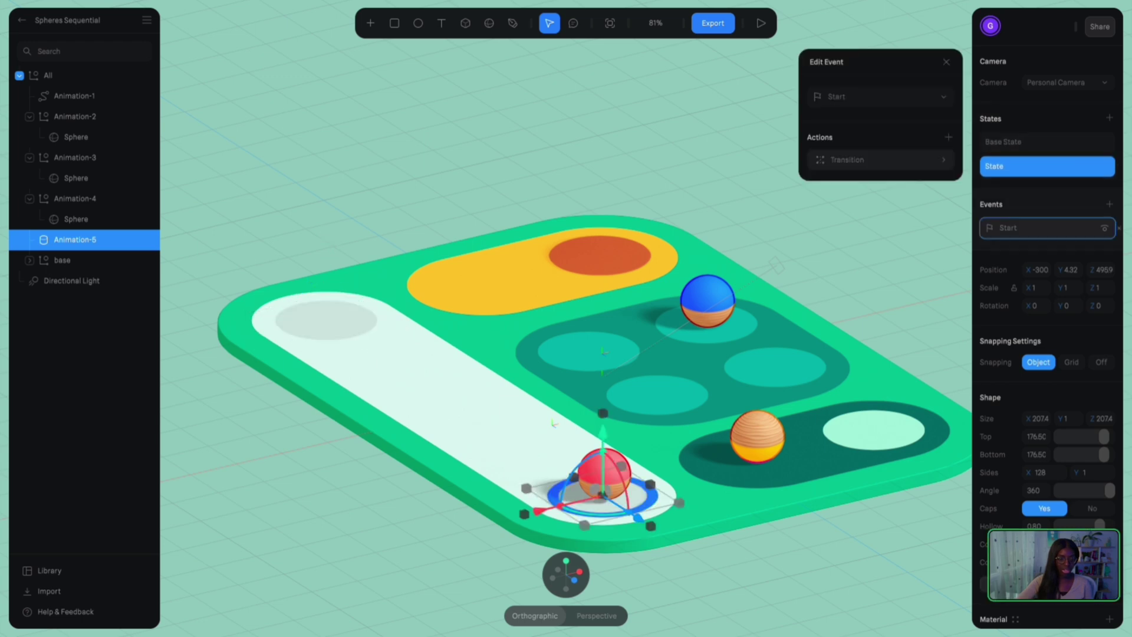
{"action": "left_click", "coordinate": [879, 159]}
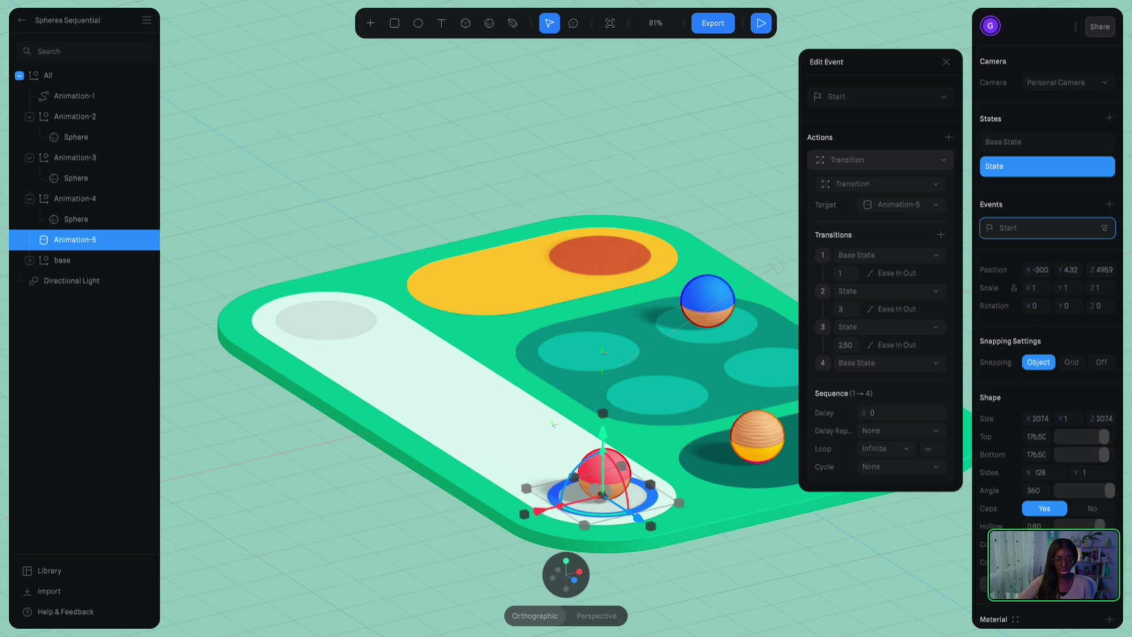
{"action": "left_click", "coordinate": [760, 23]}
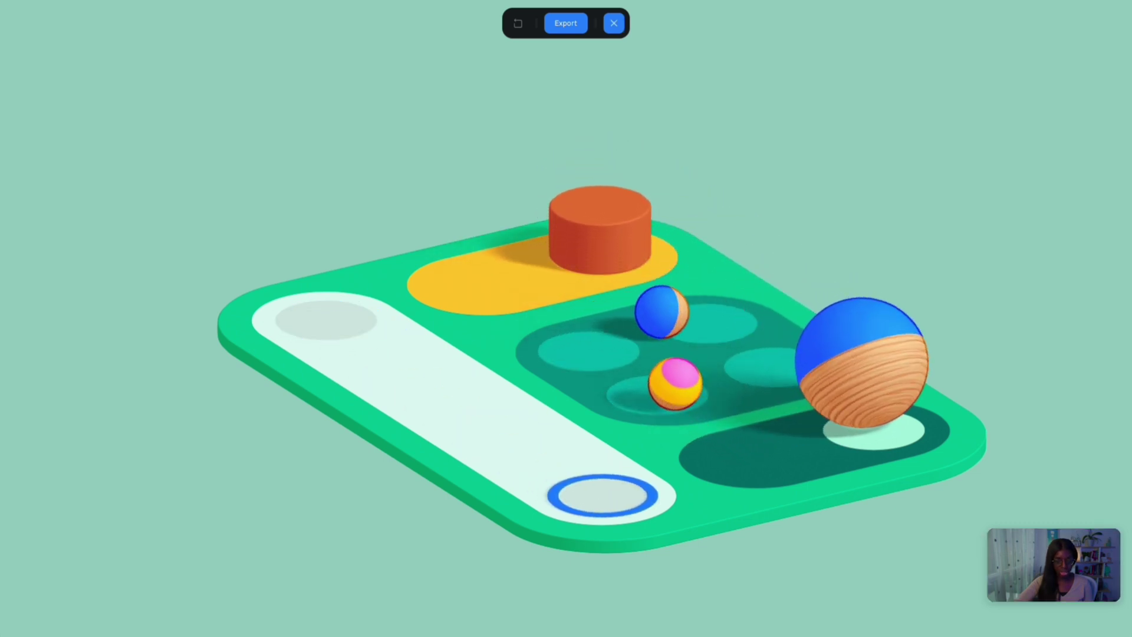
{"action": "left_click", "coordinate": [614, 23]}
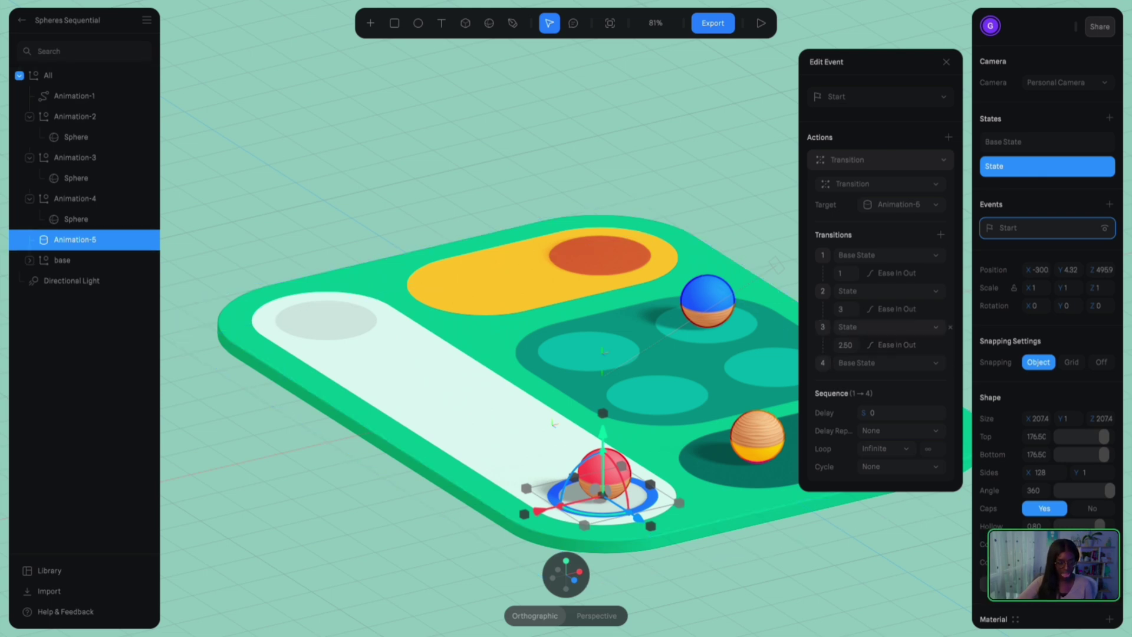
{"action": "key", "text": "Escape"}
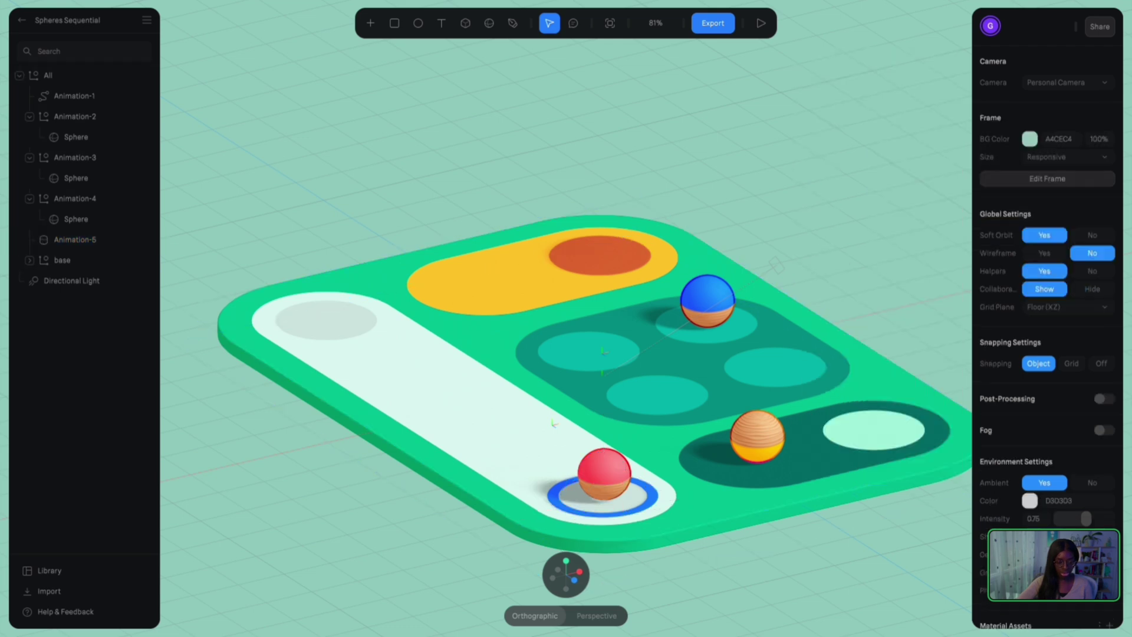
{"action": "scroll", "coordinate": [554, 313], "scroll_direction": "down", "scroll_amount": 5}
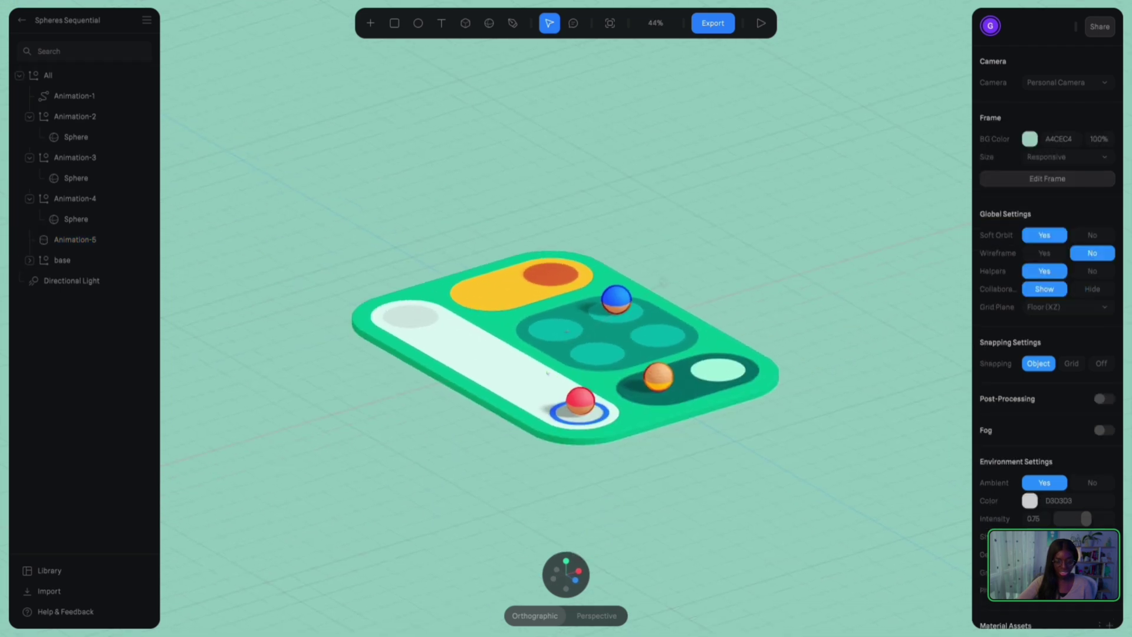
{"action": "scroll", "coordinate": [554, 294], "scroll_direction": "up", "scroll_amount": 5}
{"action": "scroll", "coordinate": [552, 303], "scroll_direction": "down", "scroll_amount": 7}
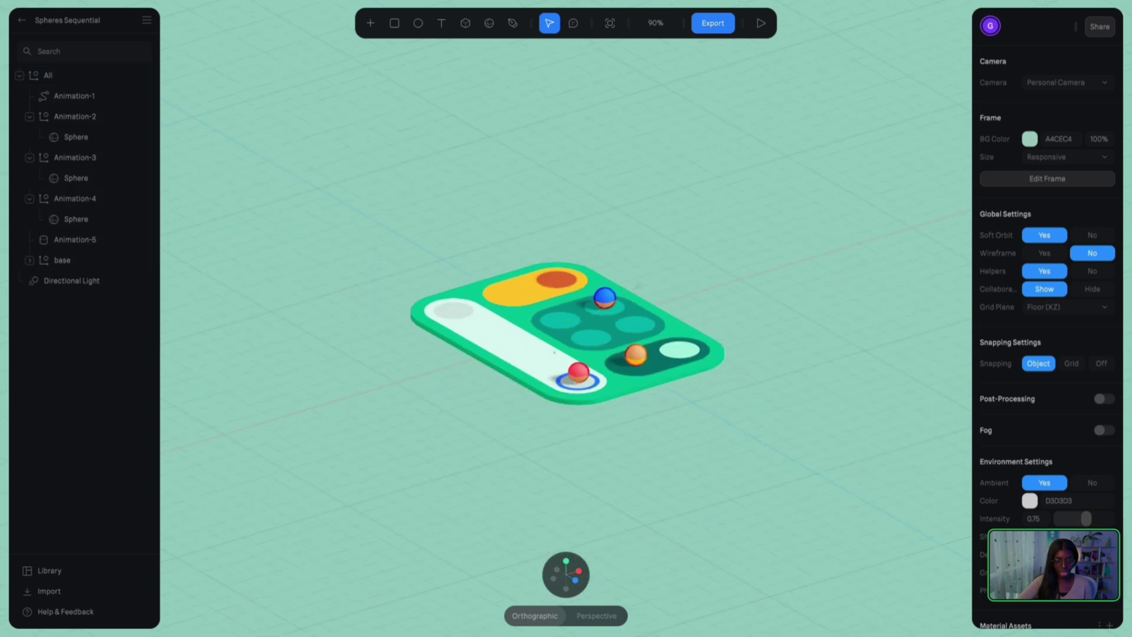
{"action": "scroll", "coordinate": [569, 304], "scroll_direction": "up", "scroll_amount": 3}
{"action": "mouse_move", "coordinate": [566, 312]}
{"action": "left_mouse_down", "text": "alt"}
{"action": "mouse_move", "coordinate": [568, 277]}
{"action": "mouse_move", "coordinate": [565, 325]}
{"action": "left_mouse_up", "text": "alt"}
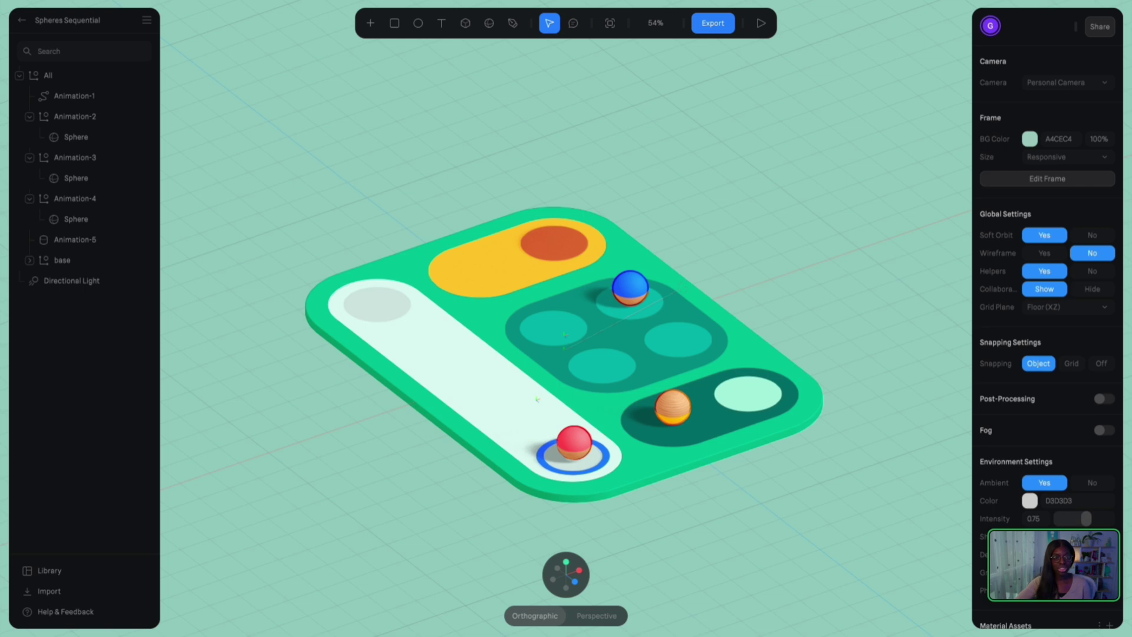
{"action": "mouse_move", "coordinate": [566, 354]}
{"action": "left_mouse_down", "text": "alt"}
{"action": "mouse_move", "coordinate": [566, 331]}
{"action": "mouse_move", "coordinate": [566, 342]}
{"action": "left_mouse_up", "text": "alt"}
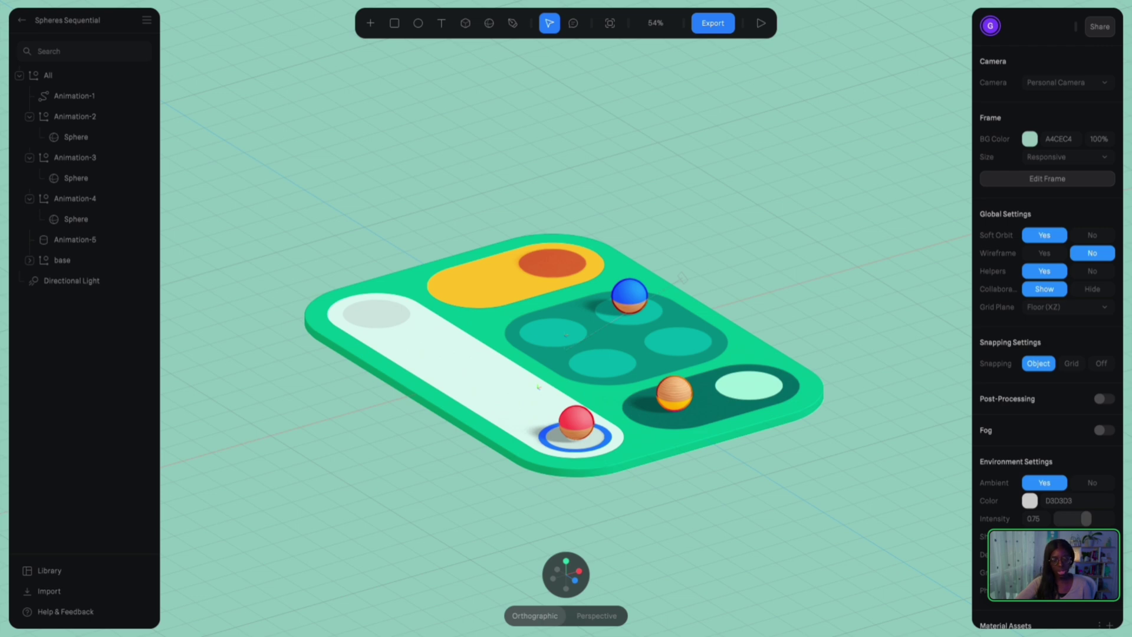
{"action": "key", "text": "ctrl+a"}
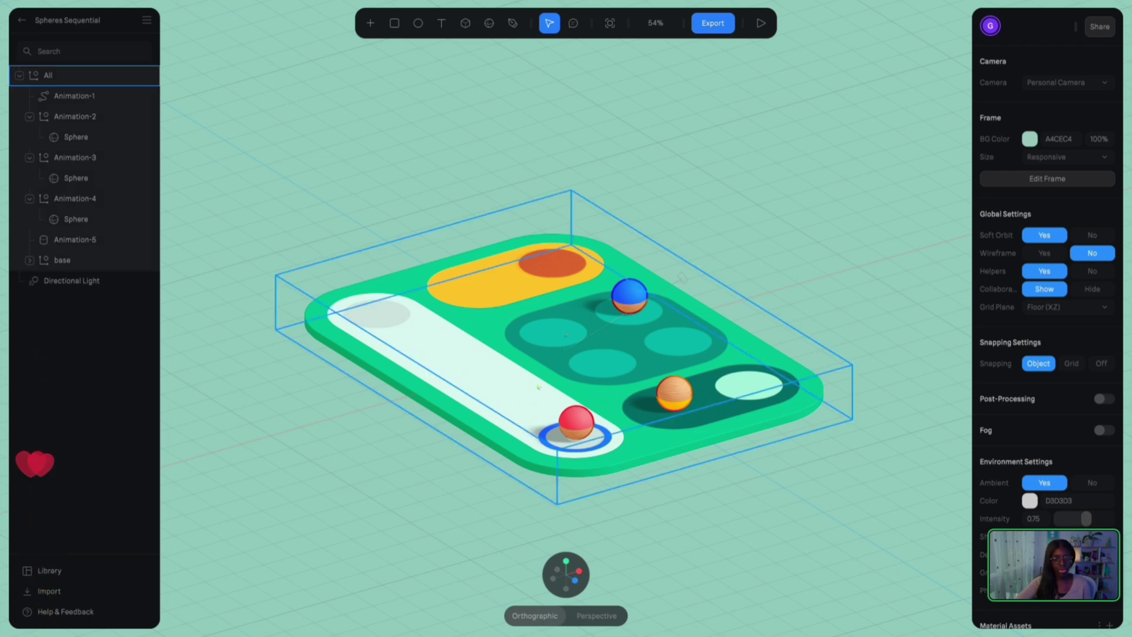
{"action": "key", "text": "Escape"}
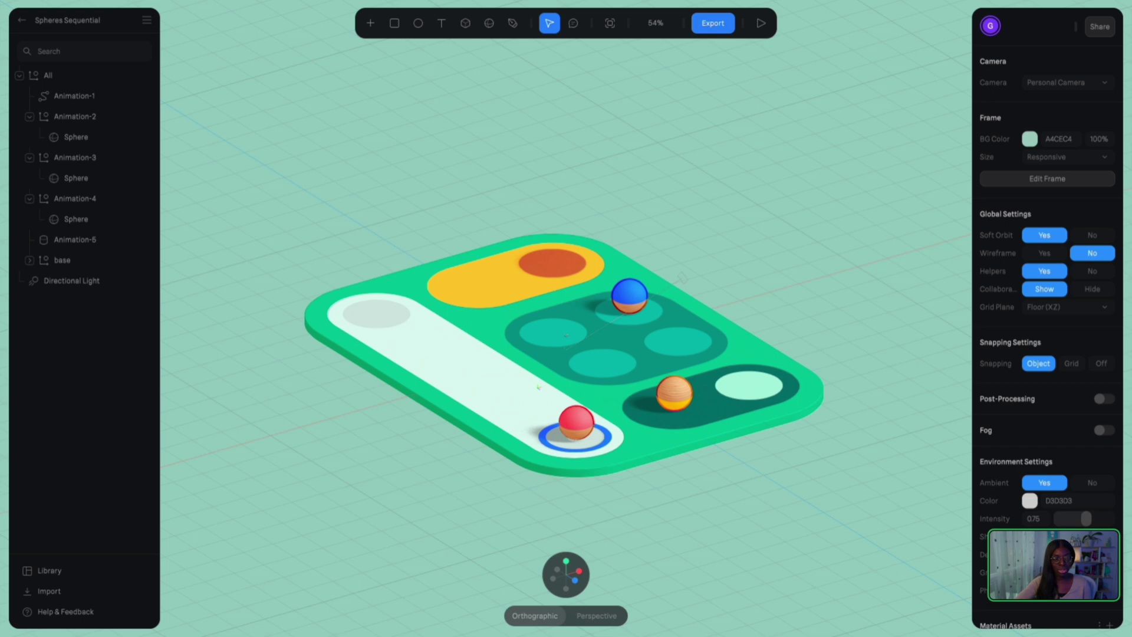
{"action": "key", "text": "ctrl+a"}
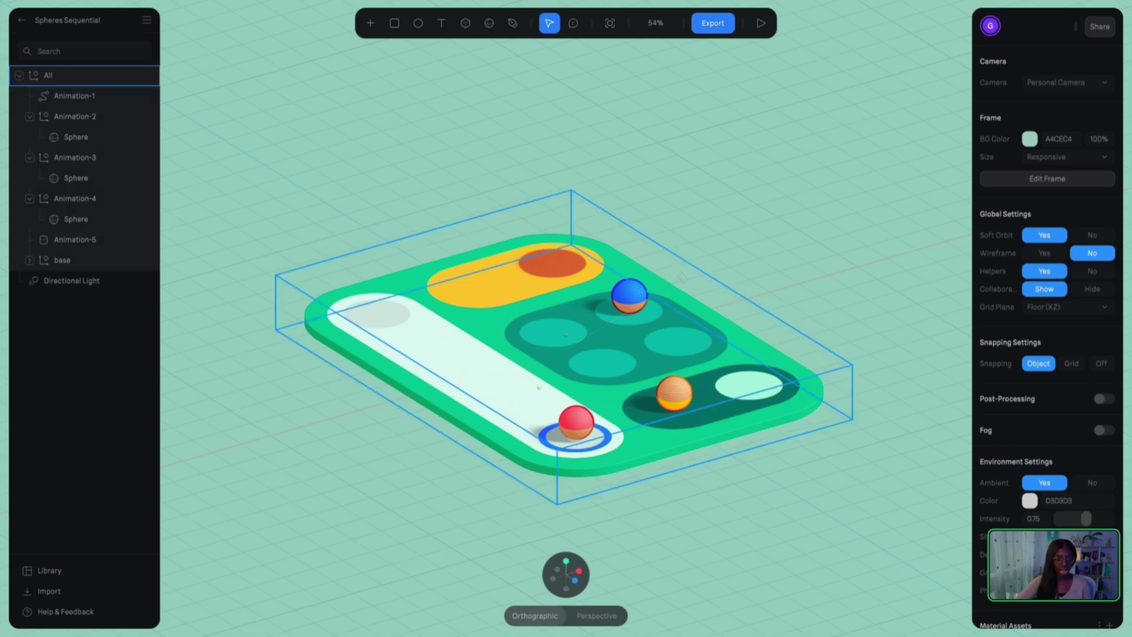
{"action": "key", "text": "Escape"}
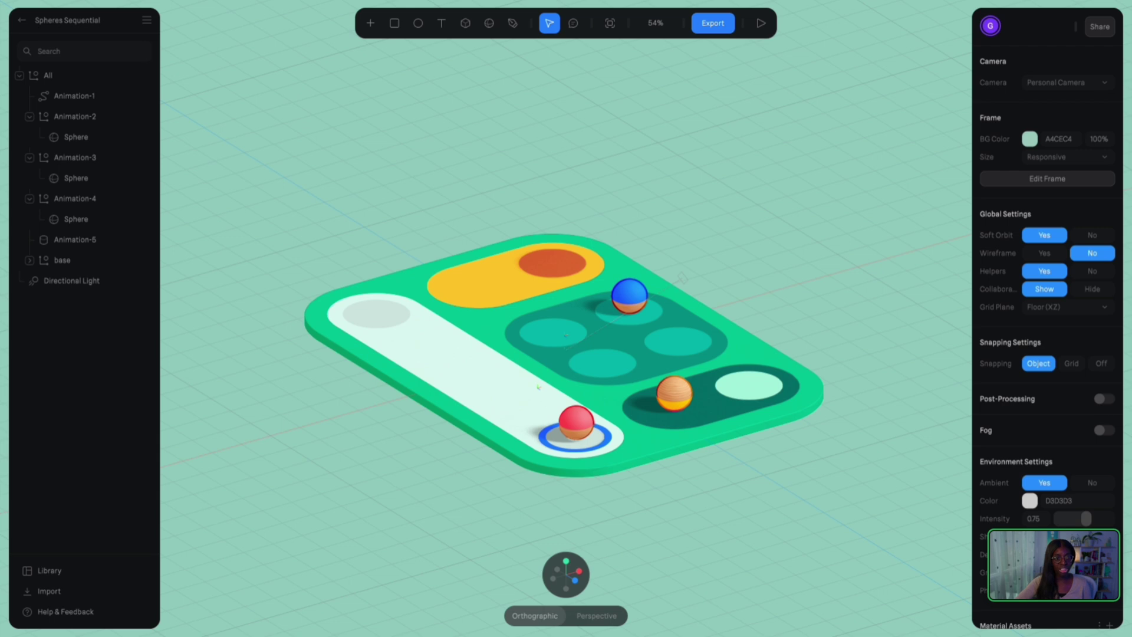
{"action": "left_click_drag", "start_coordinate": [566, 330], "coordinate": [565, 343], "text": "alt"}
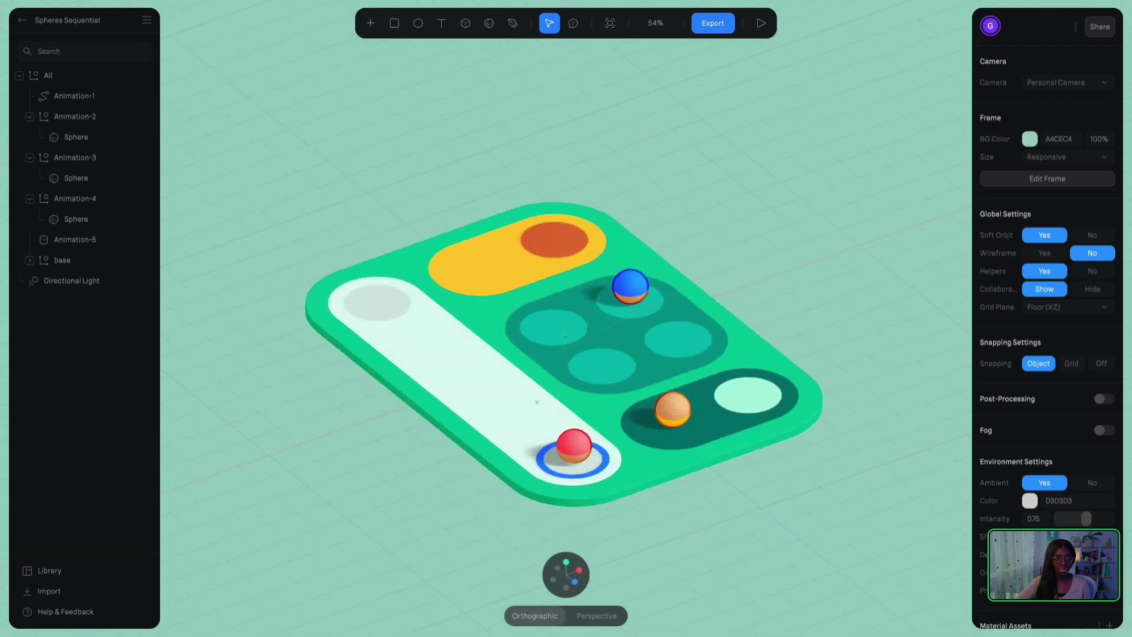
{"action": "scroll", "coordinate": [566, 319], "scroll_direction": "up", "scroll_amount": 5}
{"action": "scroll", "coordinate": [566, 318], "scroll_direction": "down", "scroll_amount": 5}
{"action": "mouse_move", "coordinate": [566, 331]}
{"action": "middle_mouse_down"}
{"action": "mouse_move", "coordinate": [565, 297]}
{"action": "mouse_move", "coordinate": [577, 359]}
{"action": "mouse_move", "coordinate": [583, 342]}
{"action": "middle_mouse_up"}
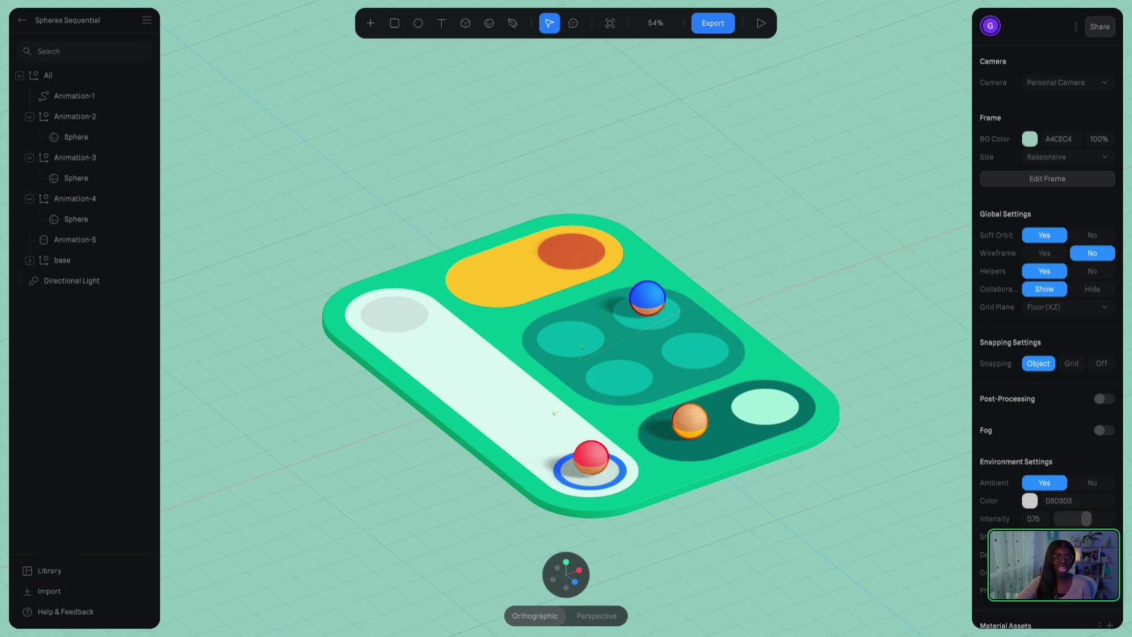
{"action": "left_click_drag", "start_coordinate": [566, 330], "coordinate": [564, 320], "text": "alt"}
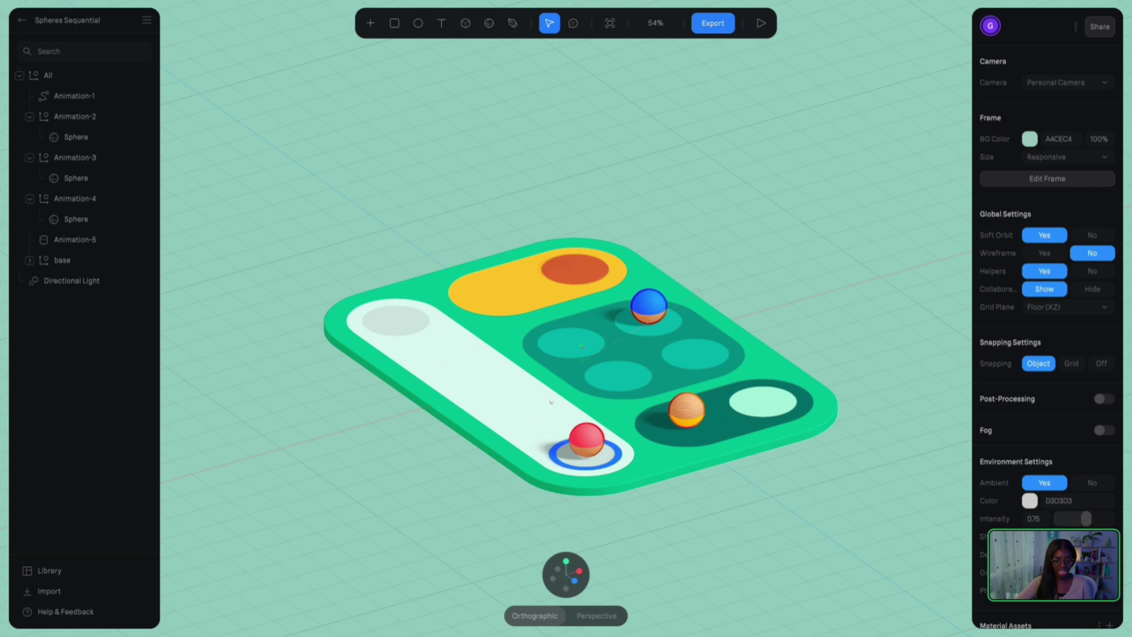